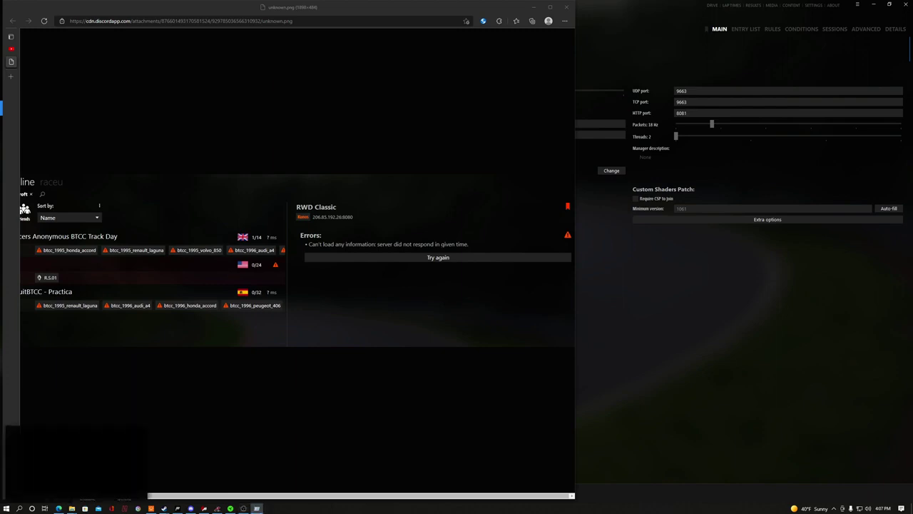
- Open a Command Prompt from Run with cmd, then launch the hdwwiz Add Hardware Wizard
key("super+r")
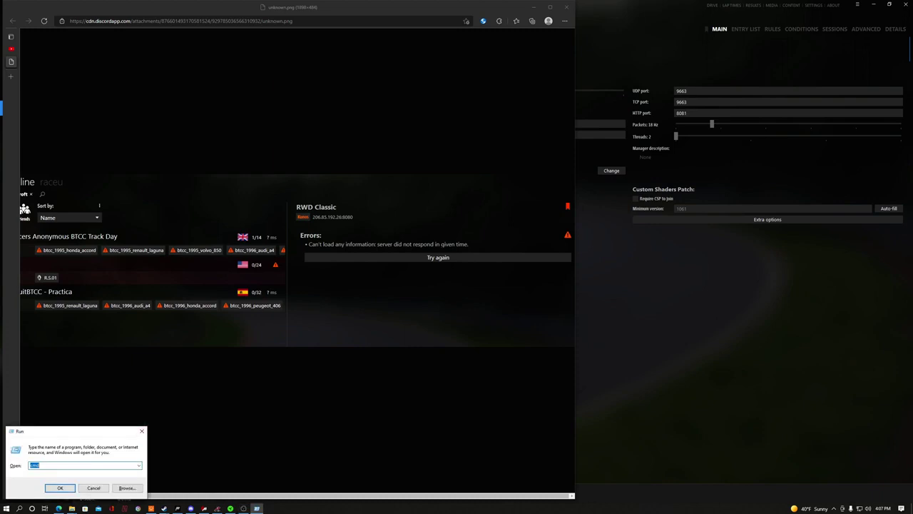
type("cmd")
key("Return")
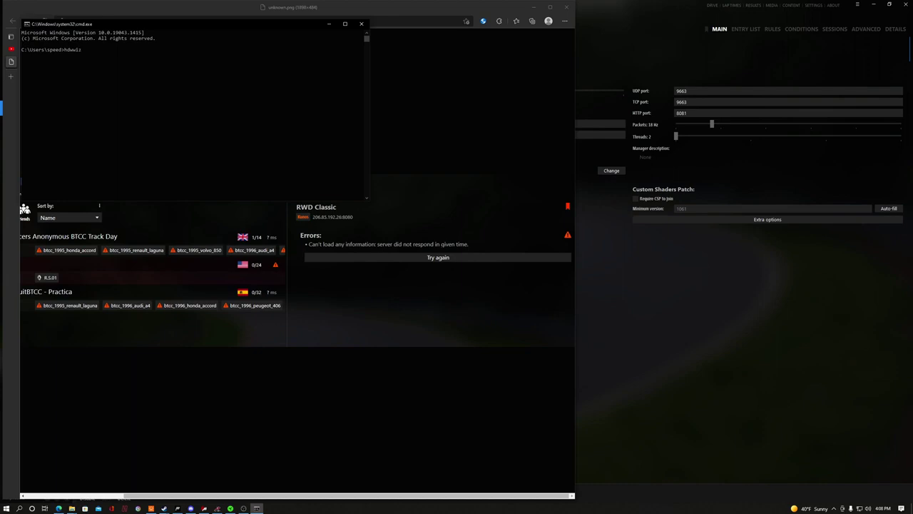
key("Return")
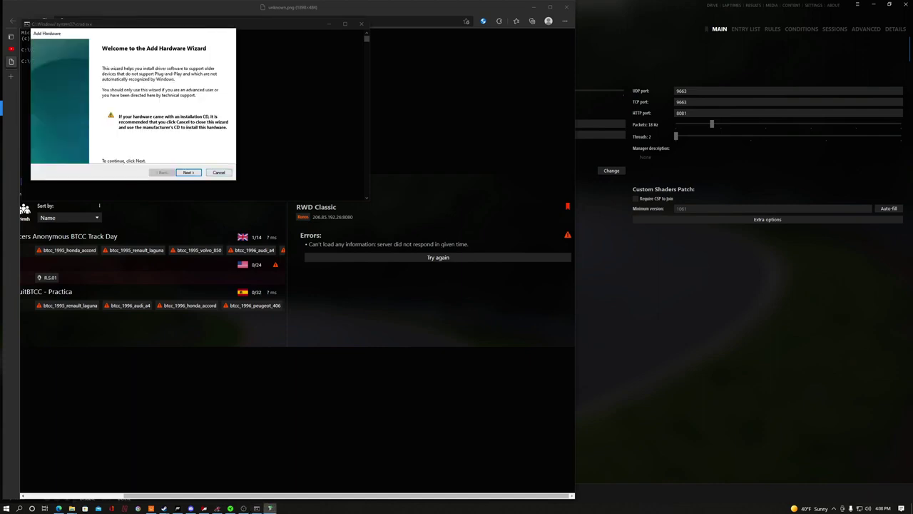
- Choose manual installation from a list and pick Network adapters as the hardware type
key("Return")
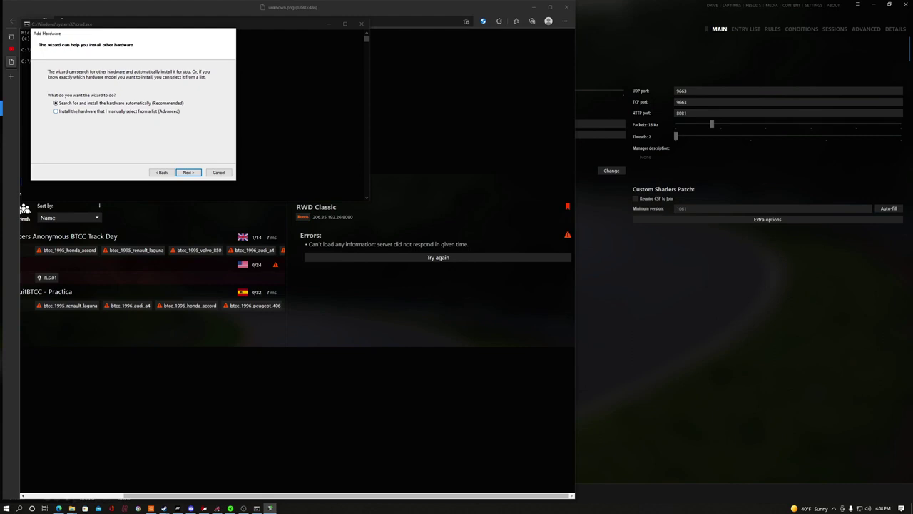
key("Return")
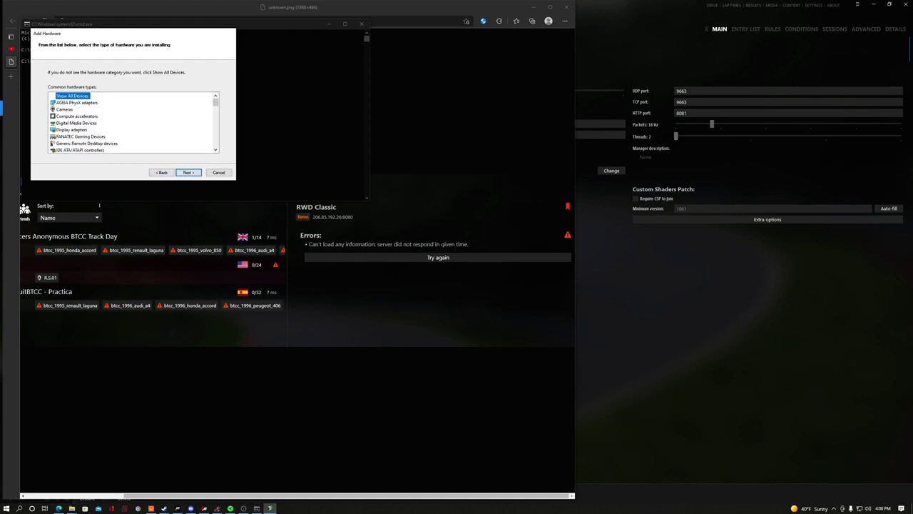
scroll(132, 122, "down", 1)
scroll(132, 123, "down", 2)
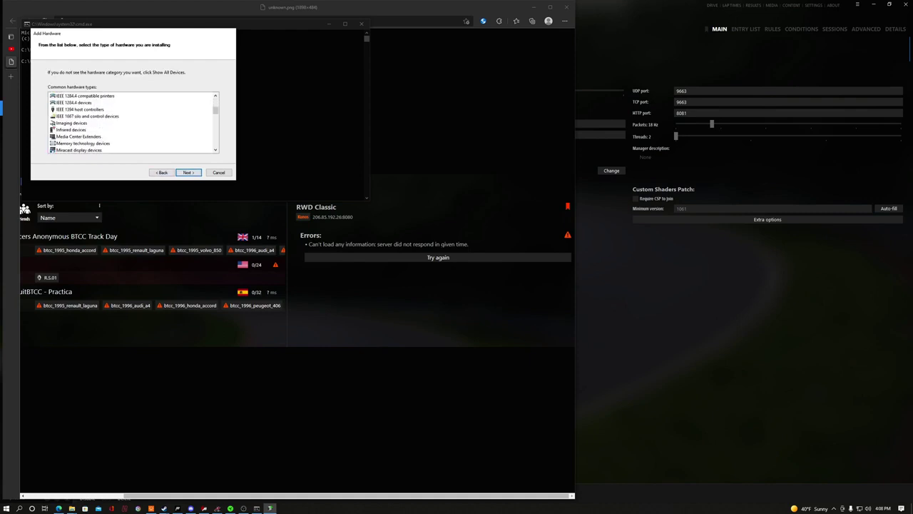
scroll(132, 122, "down", 2)
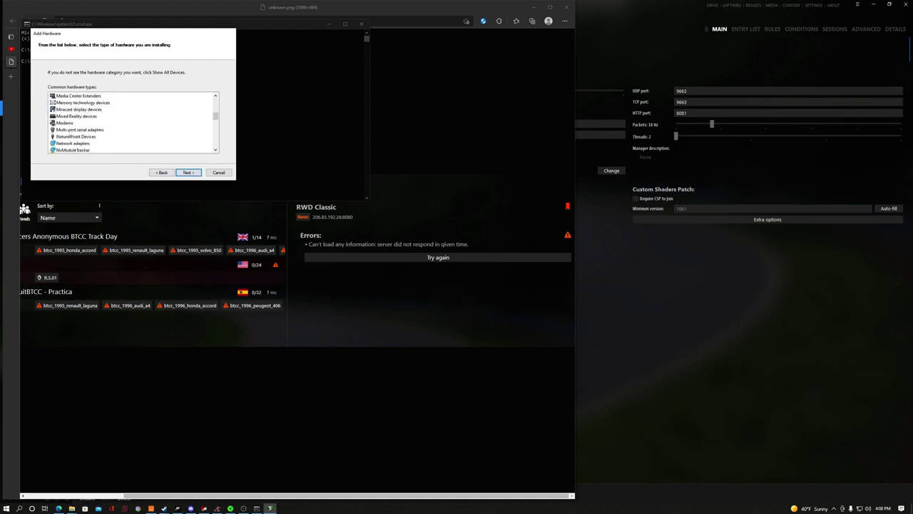
scroll(132, 123, "down", 1)
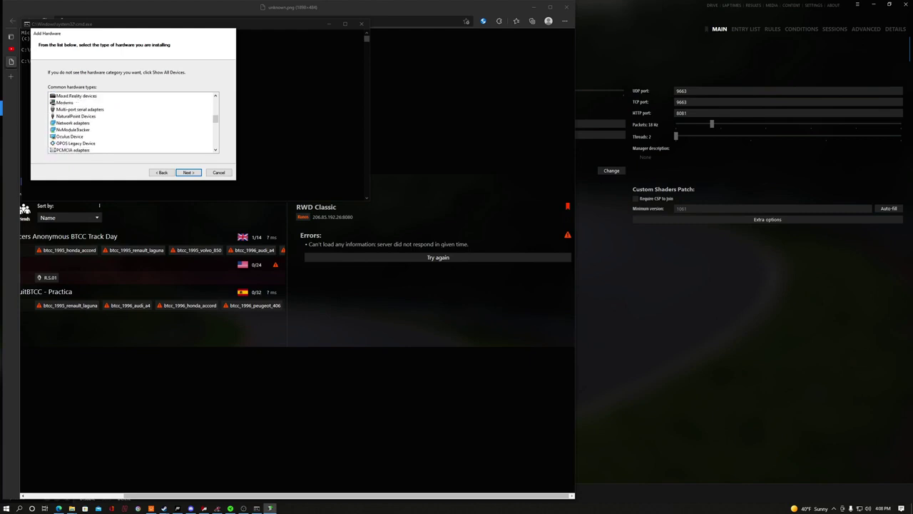
left_click(73, 122)
key("Return")
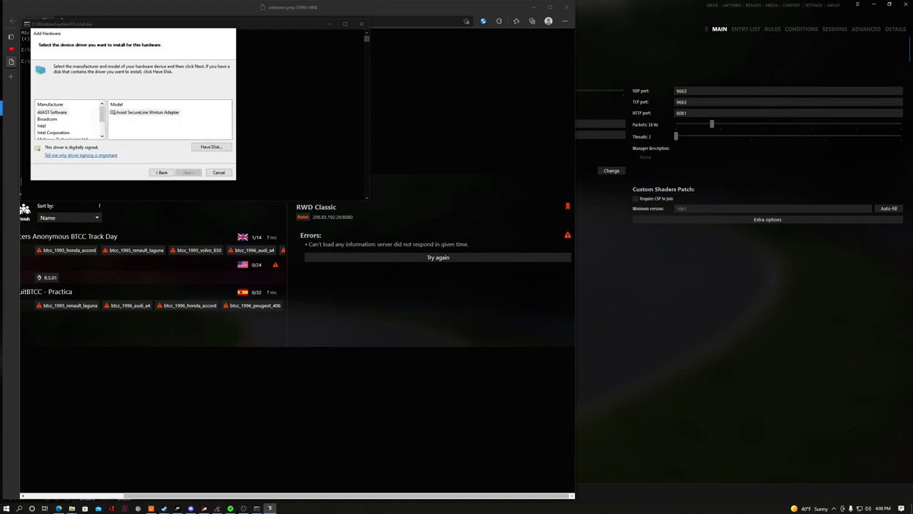
- Select Microsoft and the KM-TEST Loopback Adapter model, advance to the install page, then close the wizard
scroll(70, 121, "down", 1)
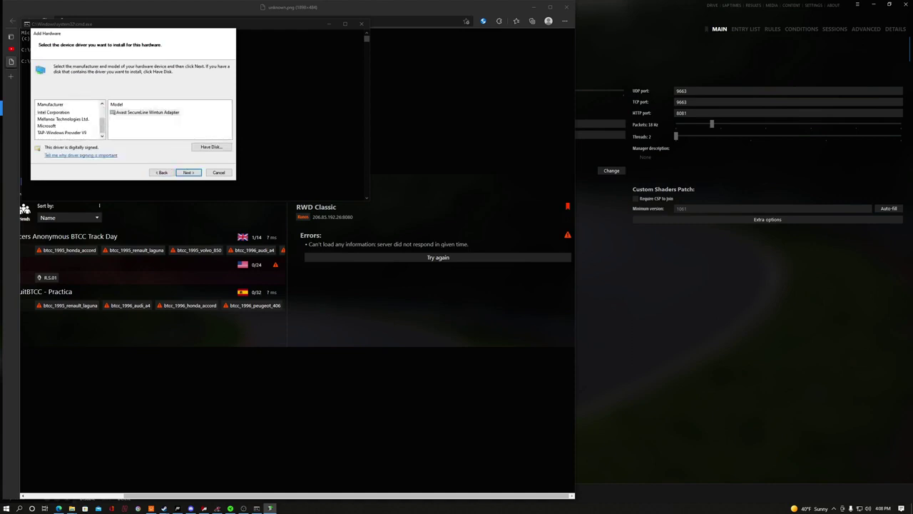
scroll(69, 122, "up", 1)
scroll(69, 121, "down", 1)
scroll(69, 121, "up", 1)
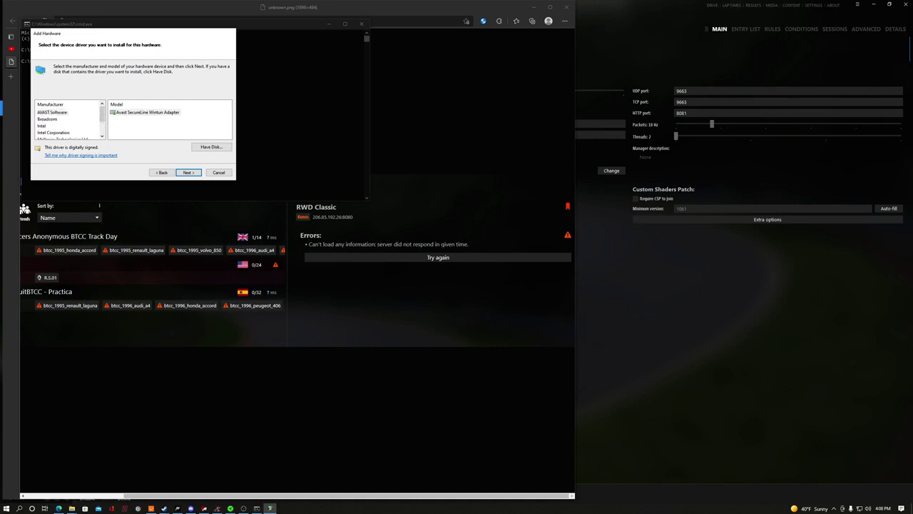
left_click(53, 132)
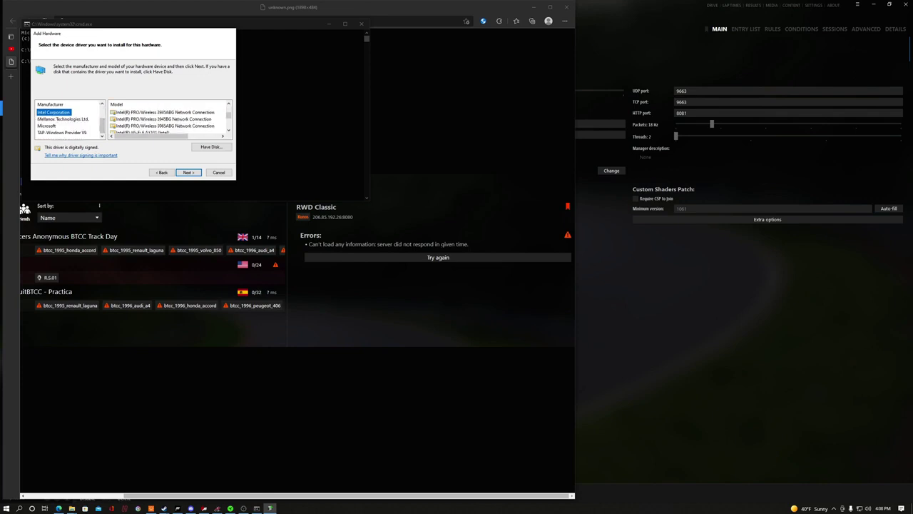
key("Down")
key("Down")
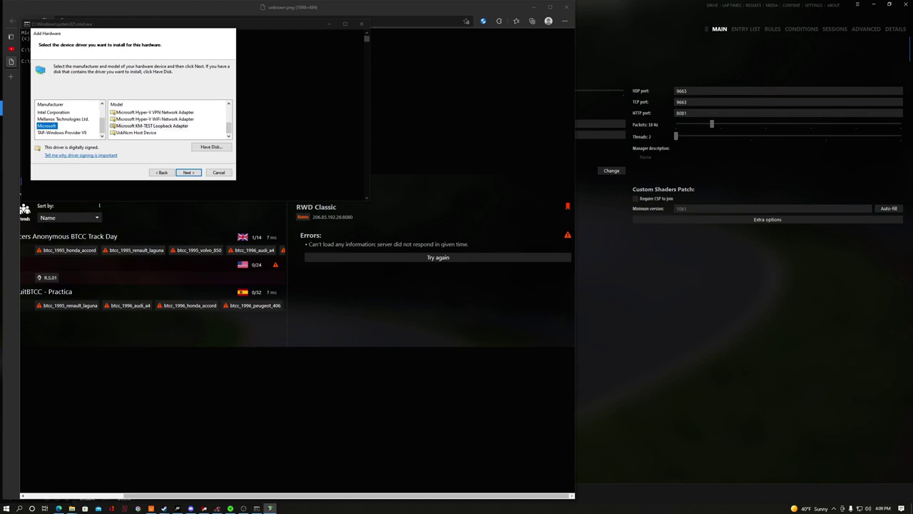
left_click(152, 126)
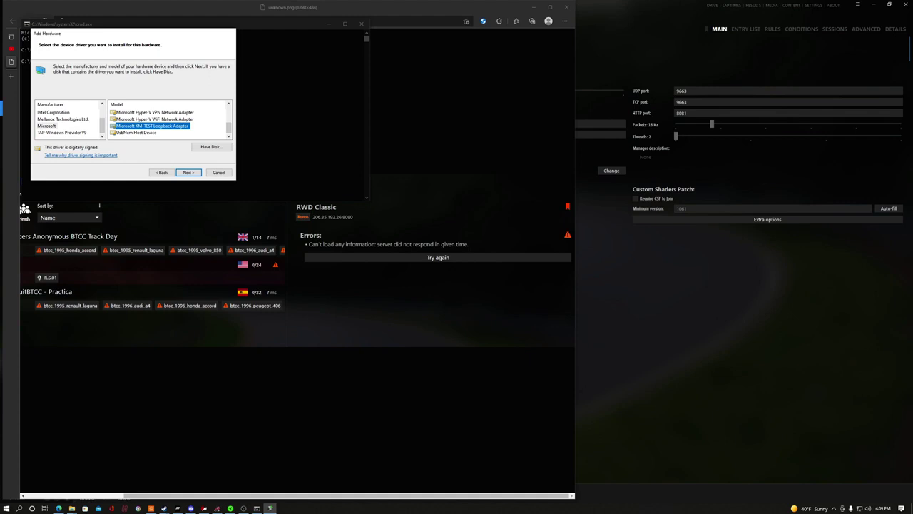
left_click(188, 172)
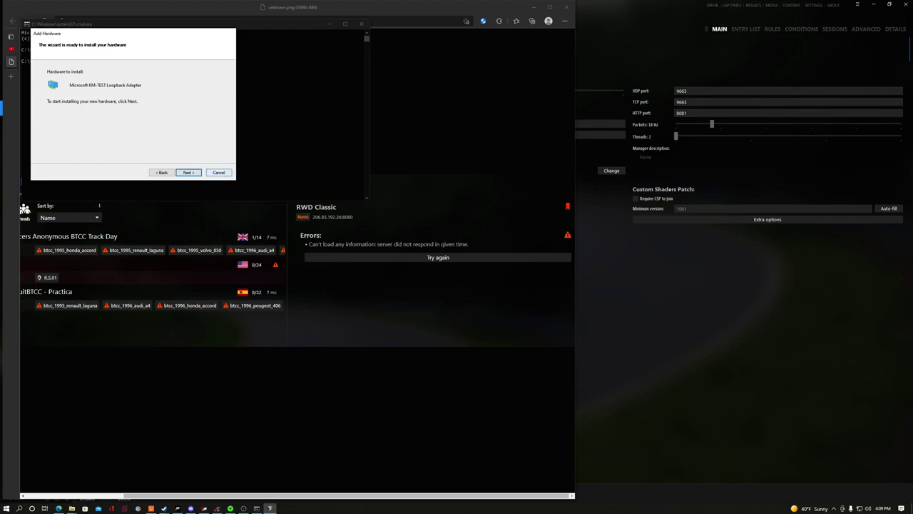
left_click(218, 172)
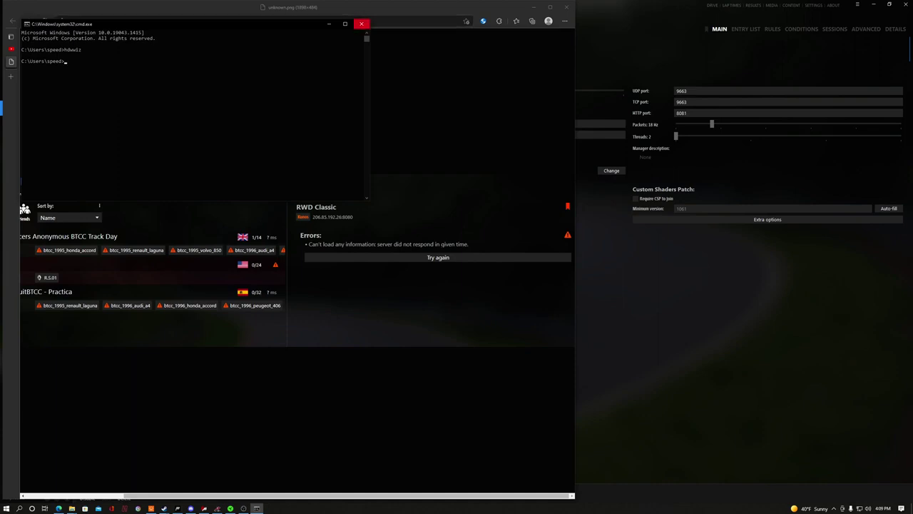
- Close the Command Prompt and launch Device Manager by searching 'device' in Start
left_click(361, 24)
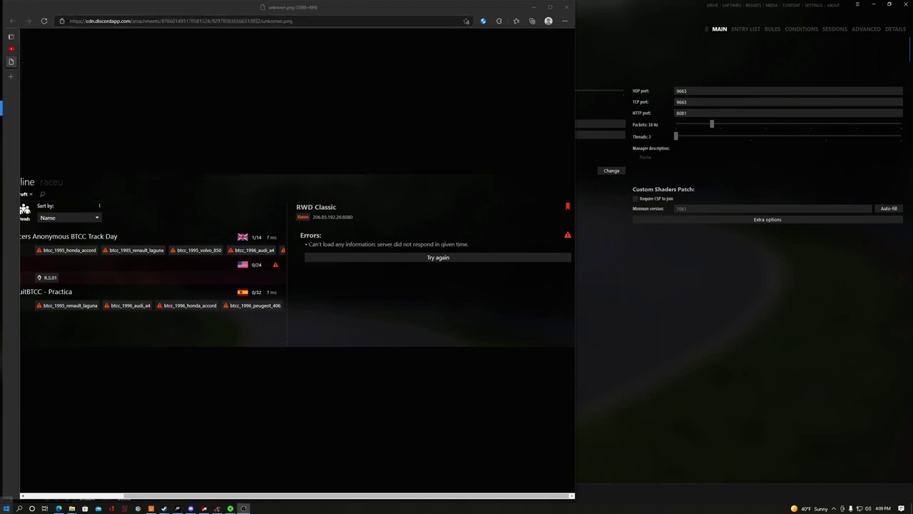
left_click(6, 507)
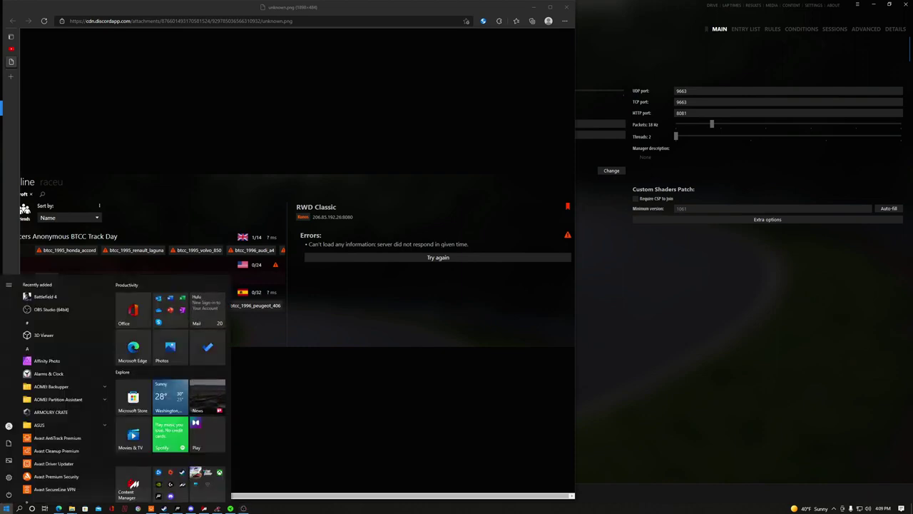
type("dev")
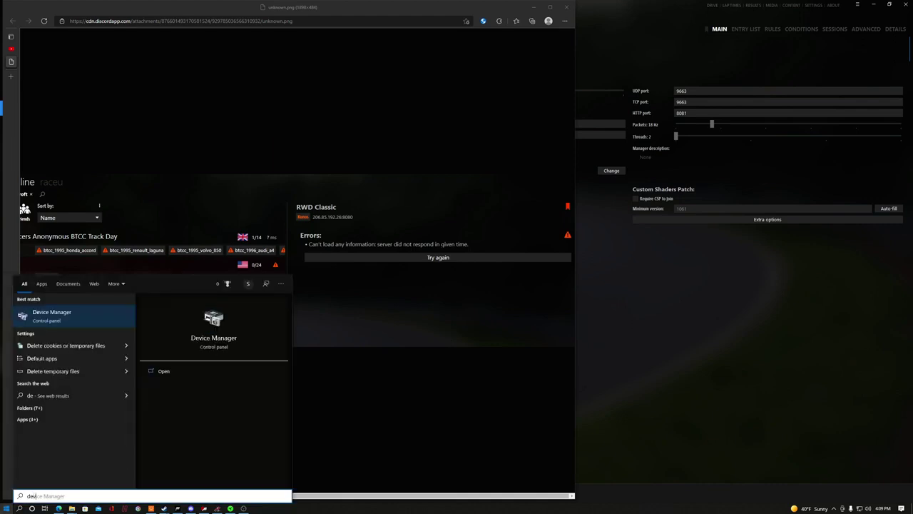
type("ice")
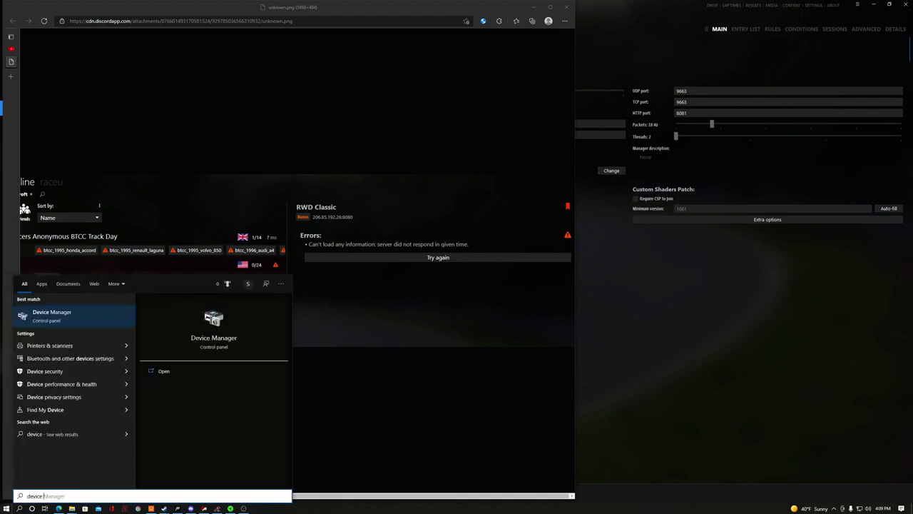
left_click(50, 315)
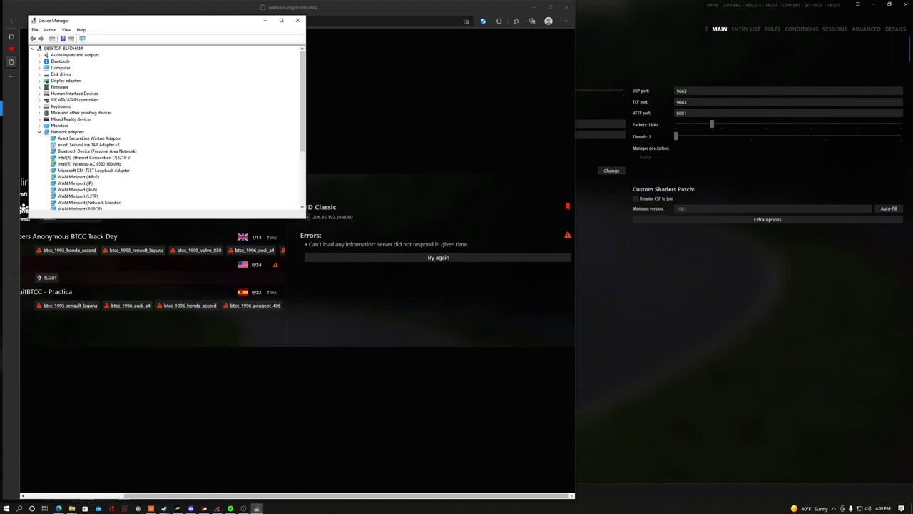
- Check the KM-TEST Loopback Adapter's properties show it working, then close Device Manager
left_click(93, 169)
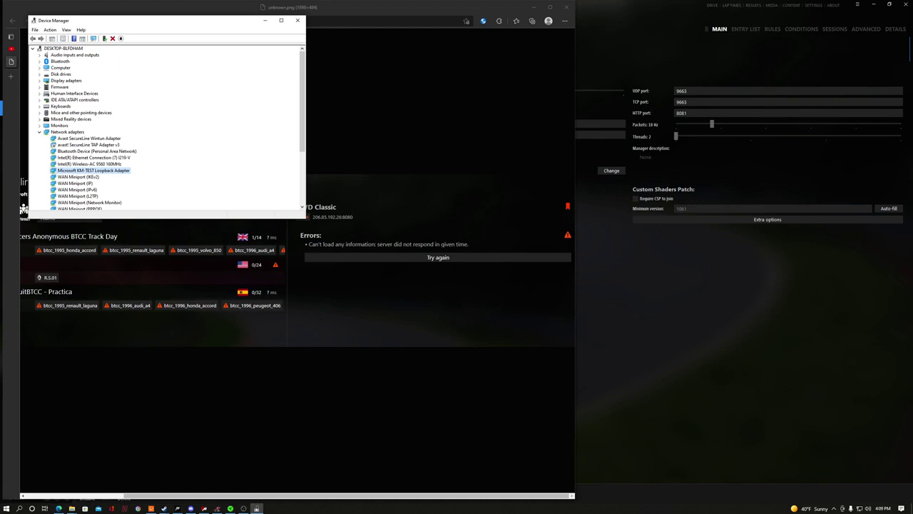
right_click(123, 171)
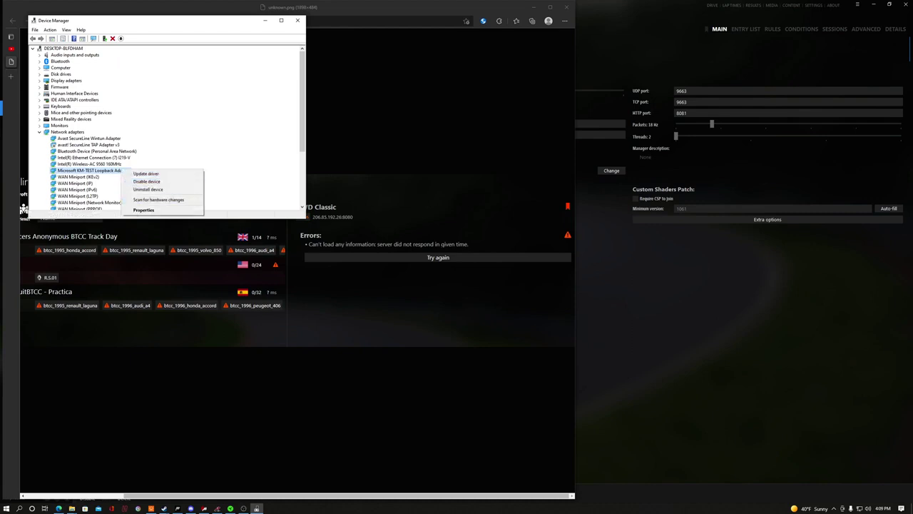
left_click(146, 210)
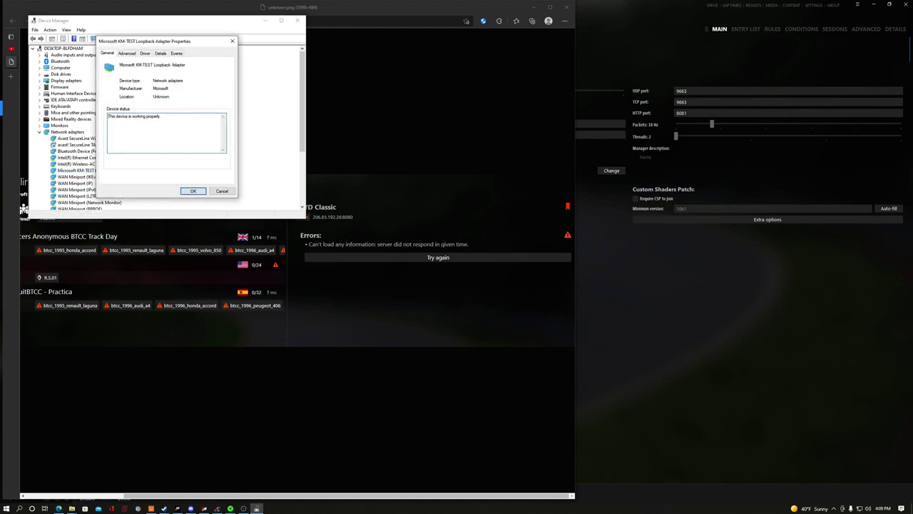
key("Escape")
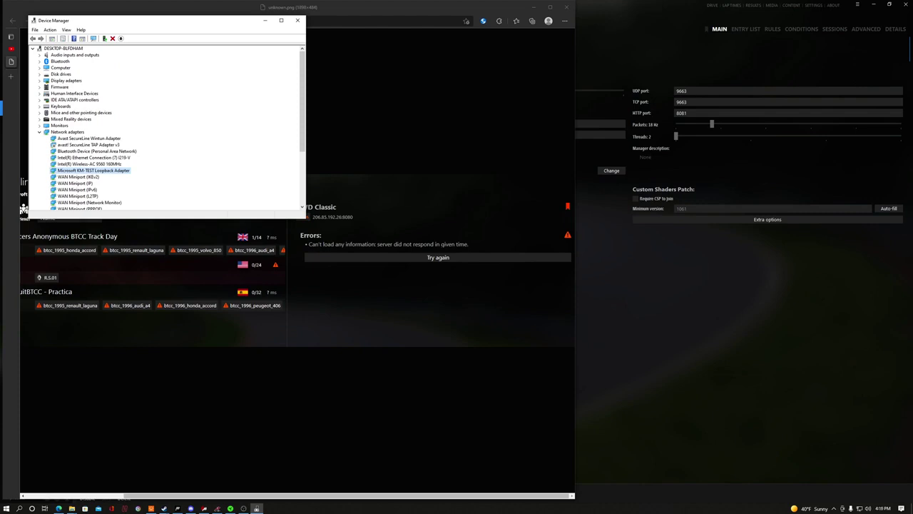
left_click(298, 21)
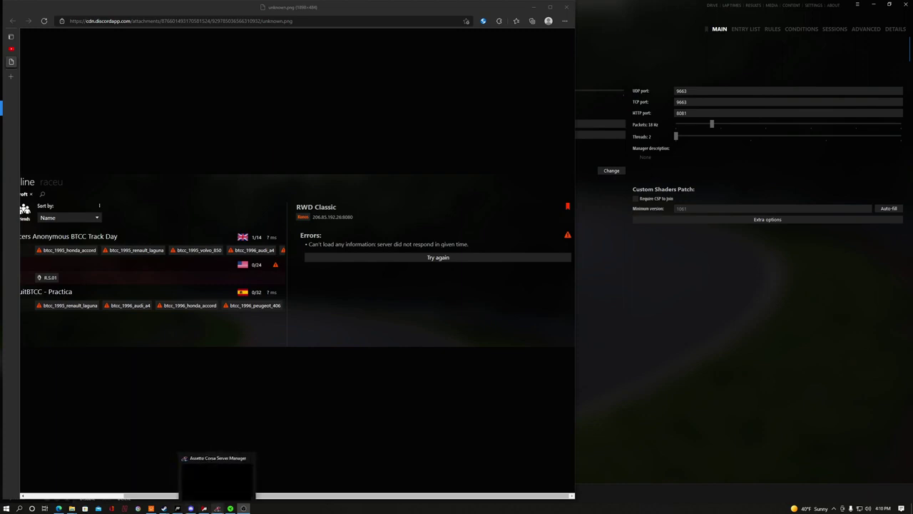
- Review the RWD Watkins Glen preset's Tracks, Cars / Entry List and Advanced Options tabs in Server Manager
left_click(217, 508)
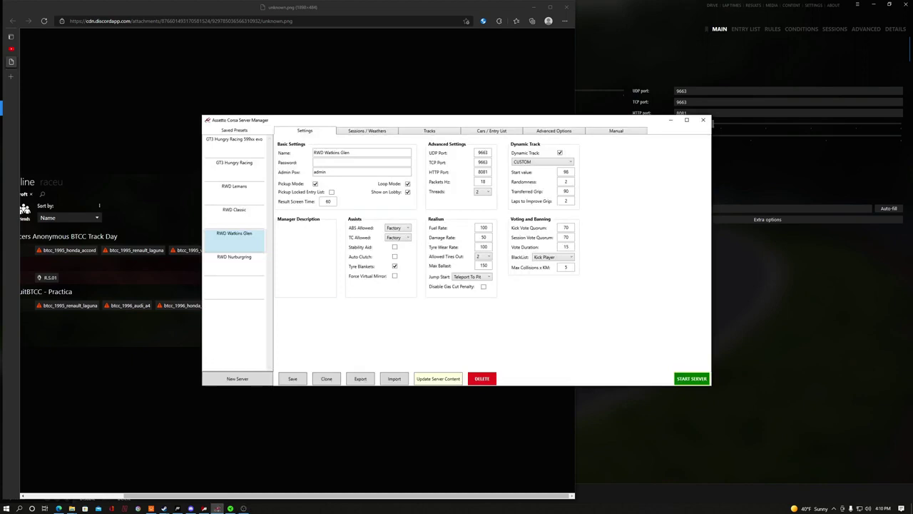
left_click(204, 508)
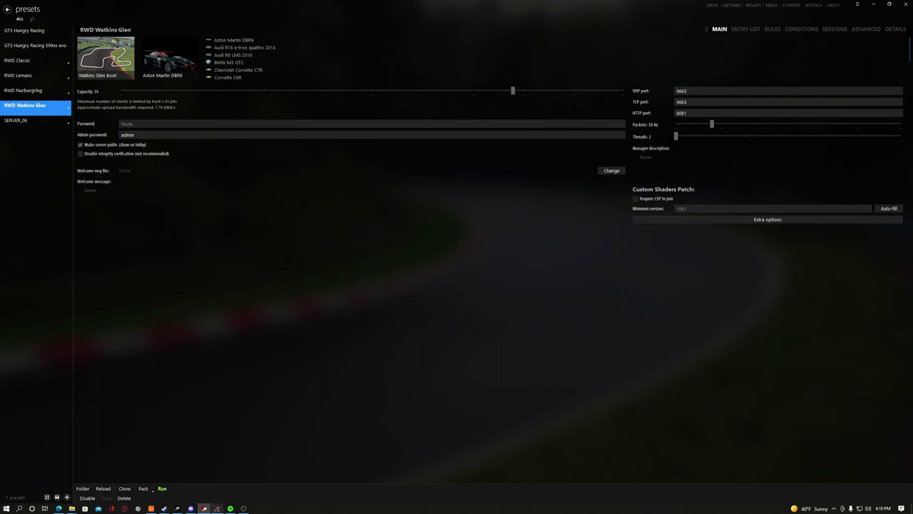
left_click(217, 508)
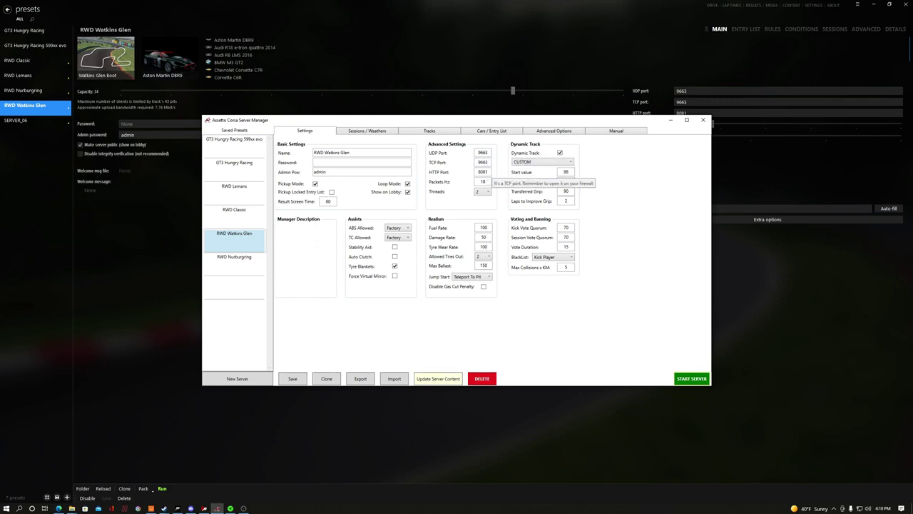
left_click(429, 131)
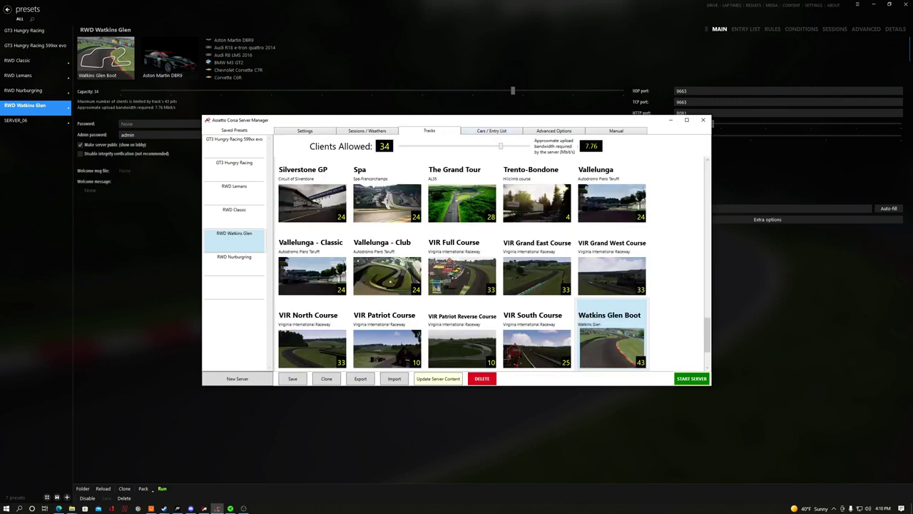
left_click(492, 130)
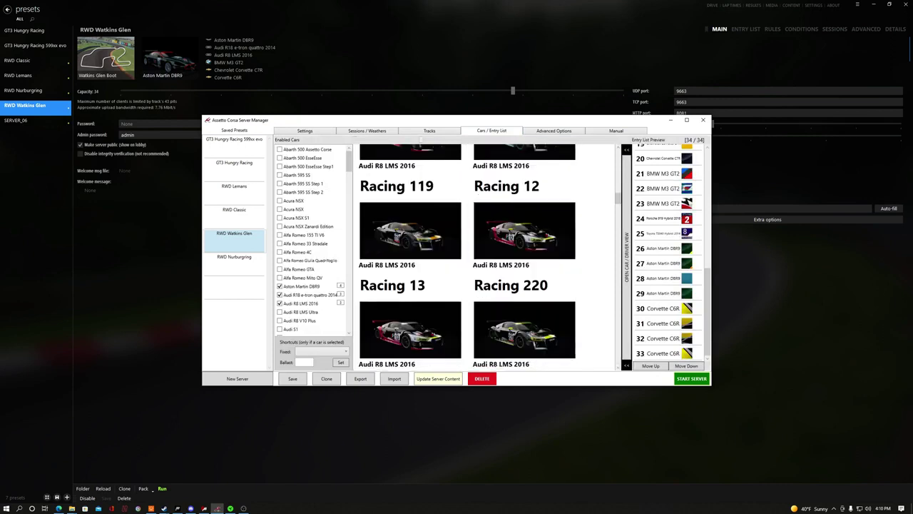
left_click(553, 130)
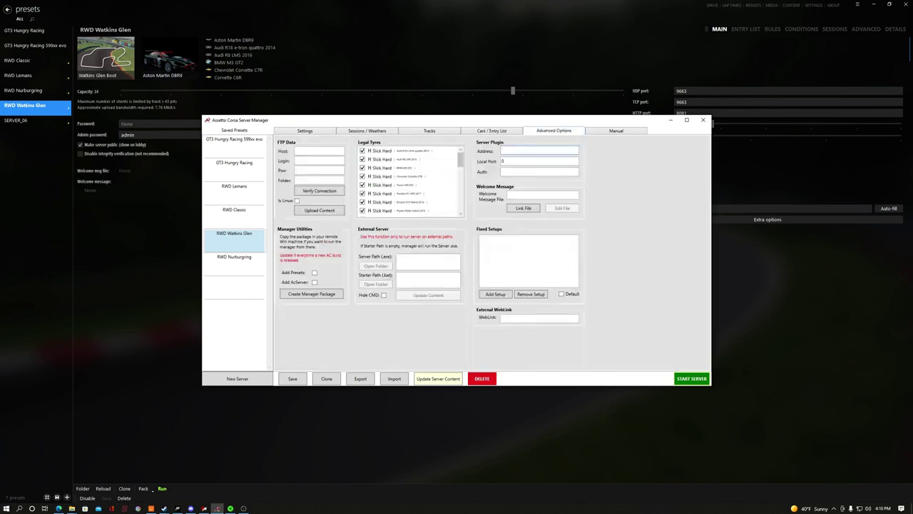
left_click(305, 130)
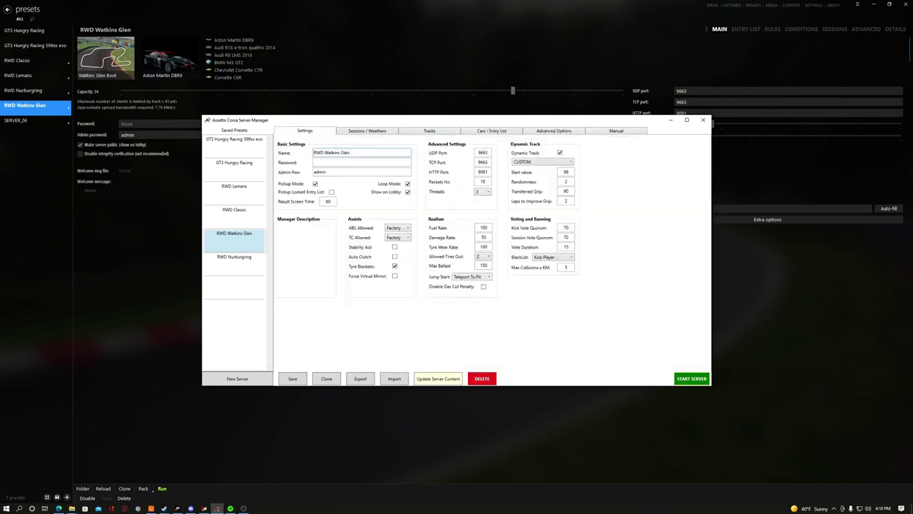
- Save the RWD Watkins Glen preset, confirm the dialog, and start the dedicated server
left_click(293, 378)
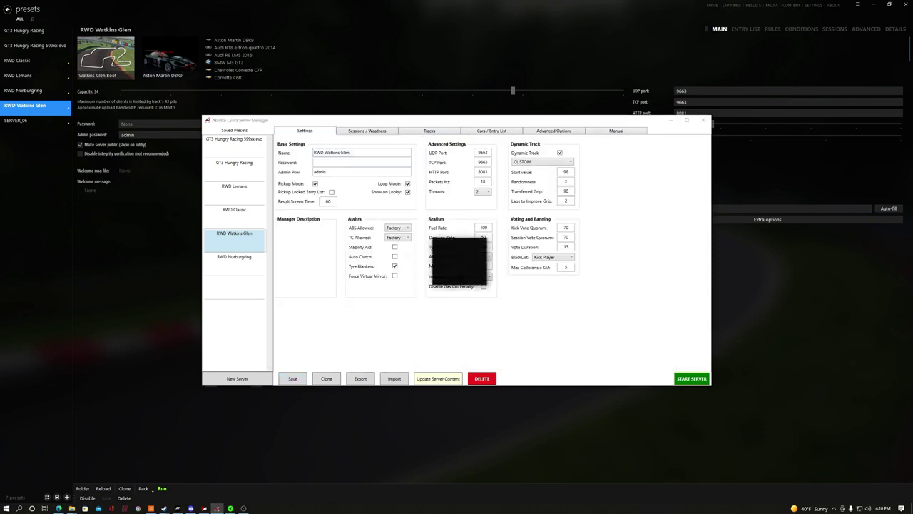
left_click(468, 276)
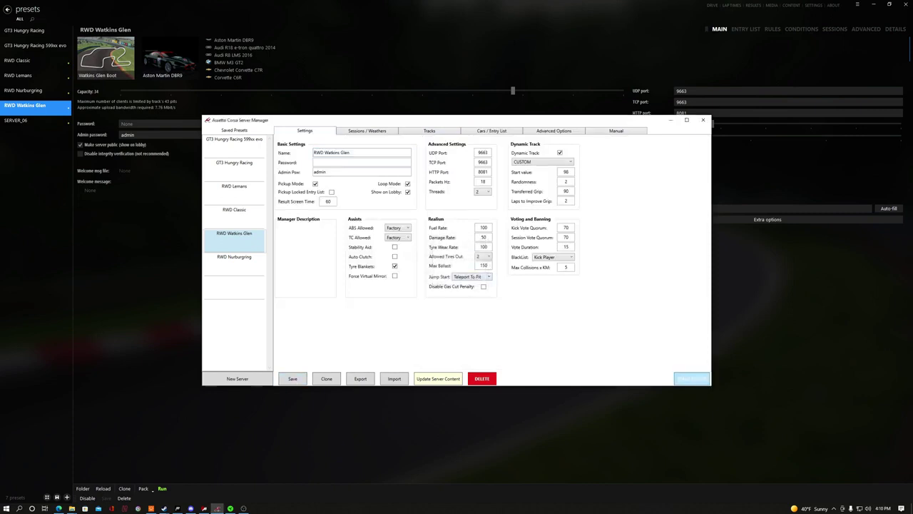
left_click(691, 378)
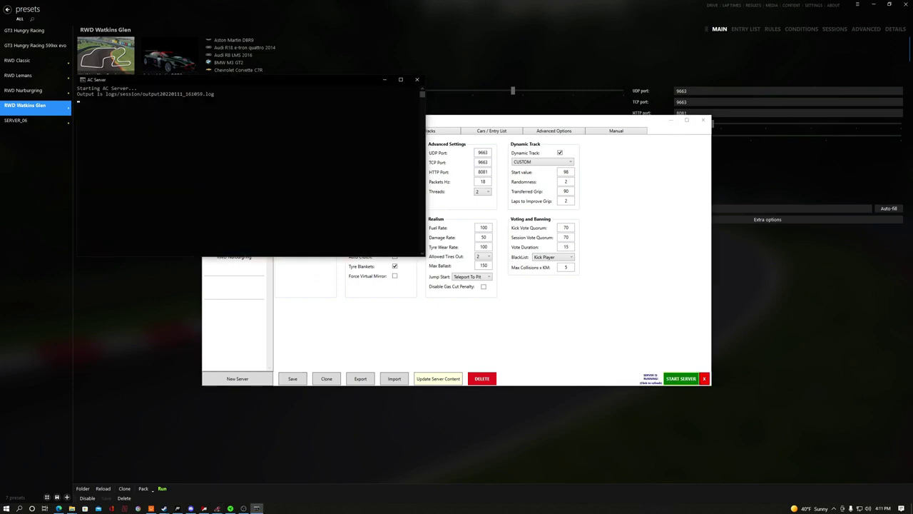
- Verify Content Manager's LAN list shows RWD Watkins Glen at 0/34 clients, then return to Server Manager
key("alt+Tab")
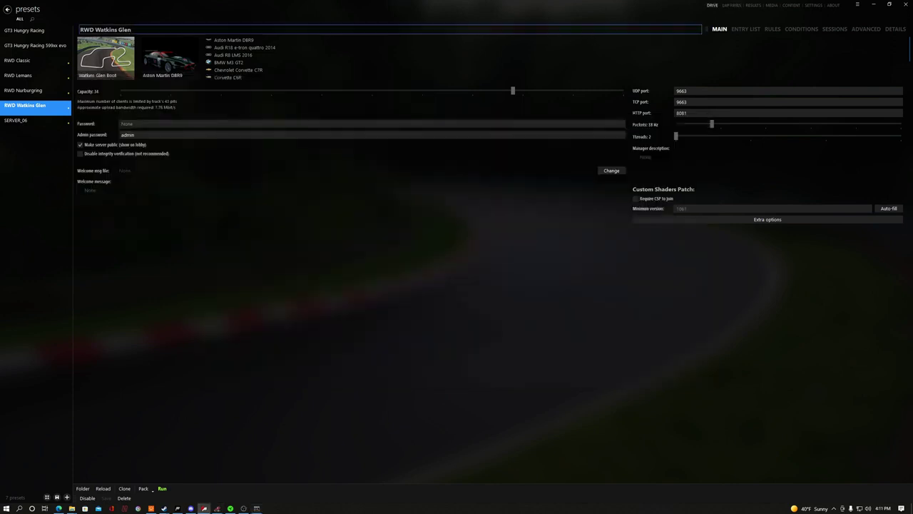
left_click(712, 5)
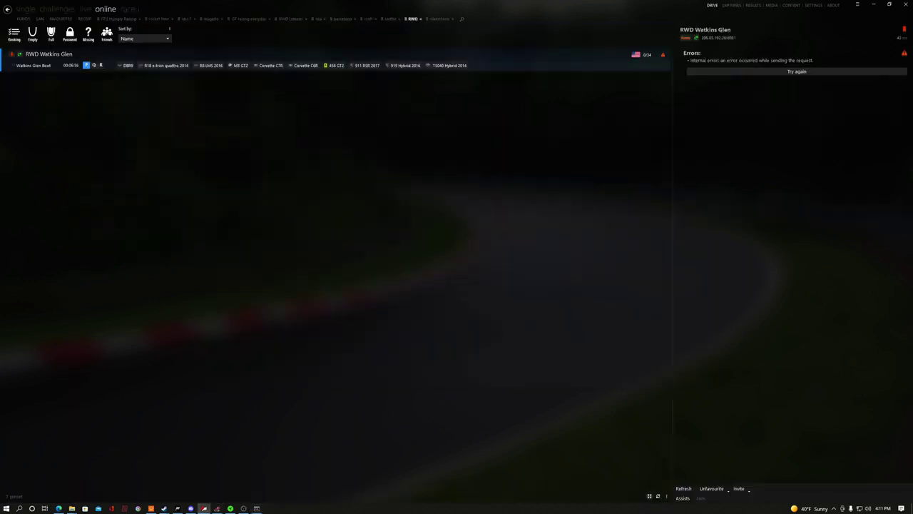
left_click(797, 72)
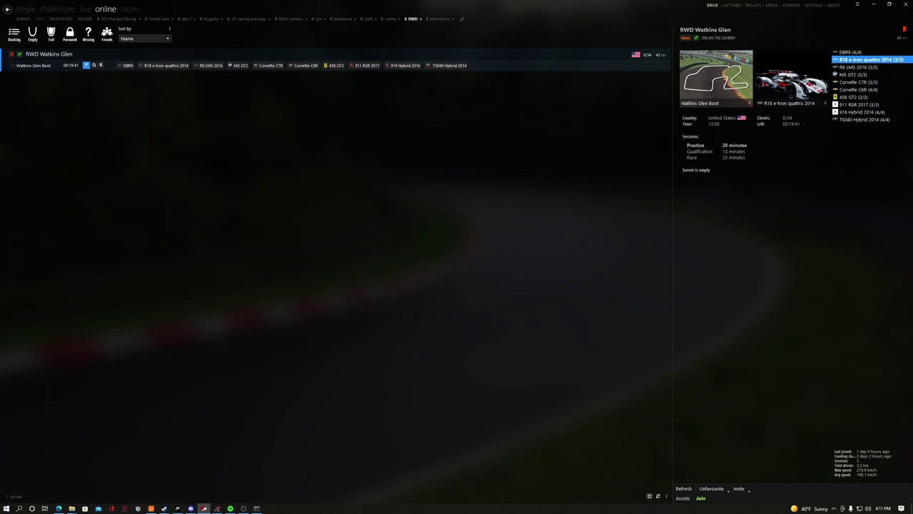
left_click(40, 20)
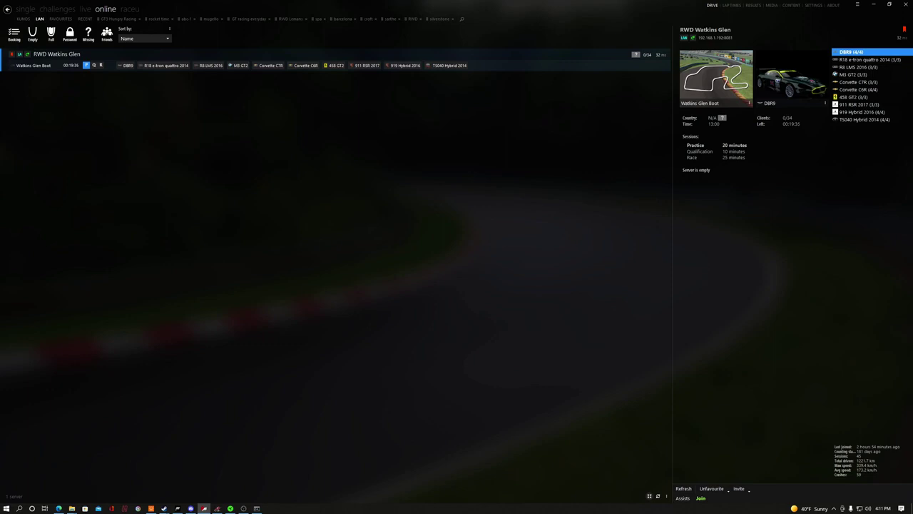
left_click(684, 488)
left_click(217, 508)
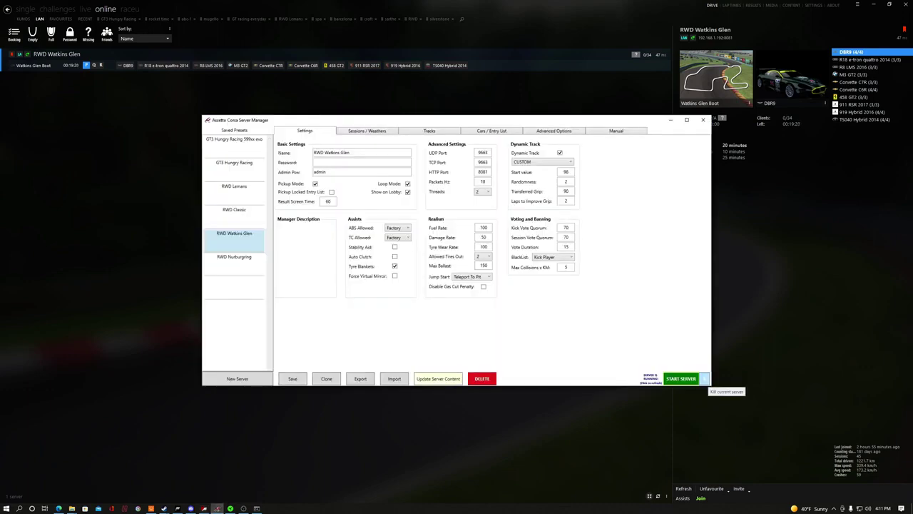
- Kill the running RWD Watkins Glen server, confirm the stop, and switch to Content Manager
left_click(705, 379)
left_click(458, 281)
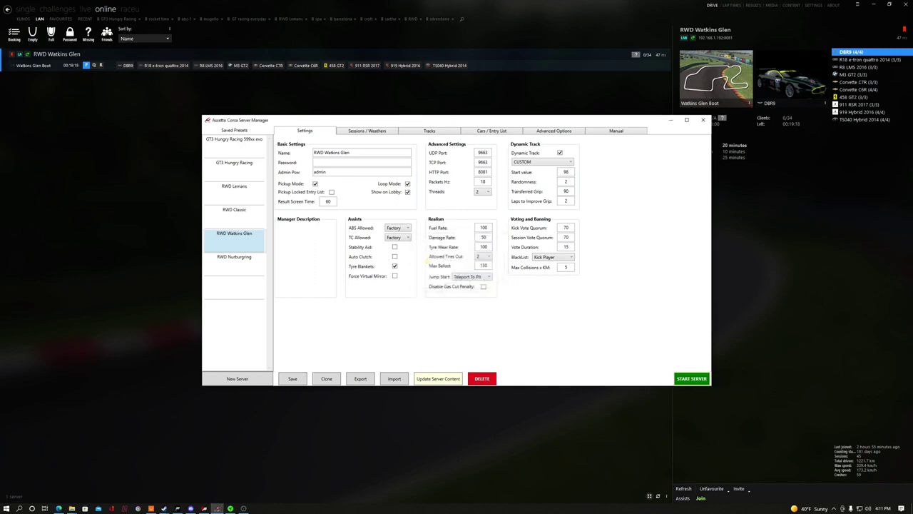
left_click(205, 508)
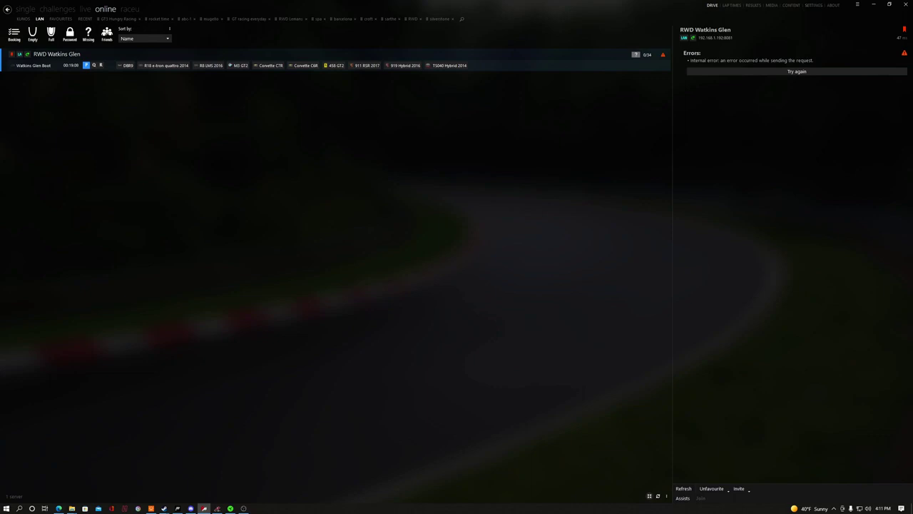
- Go to Content Manager's Server page showing the RWD Watkins Glen preset (capacity 34, ports 9663/8081)
left_click(858, 4)
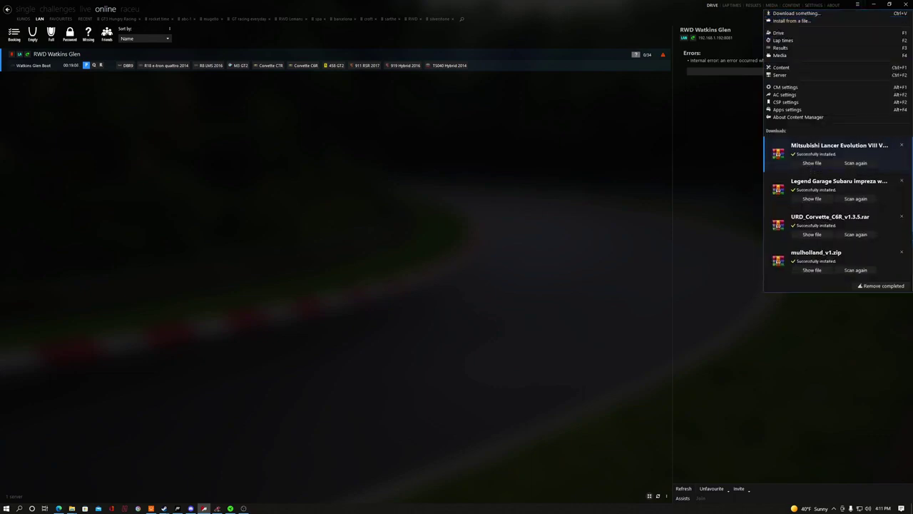
left_click(780, 75)
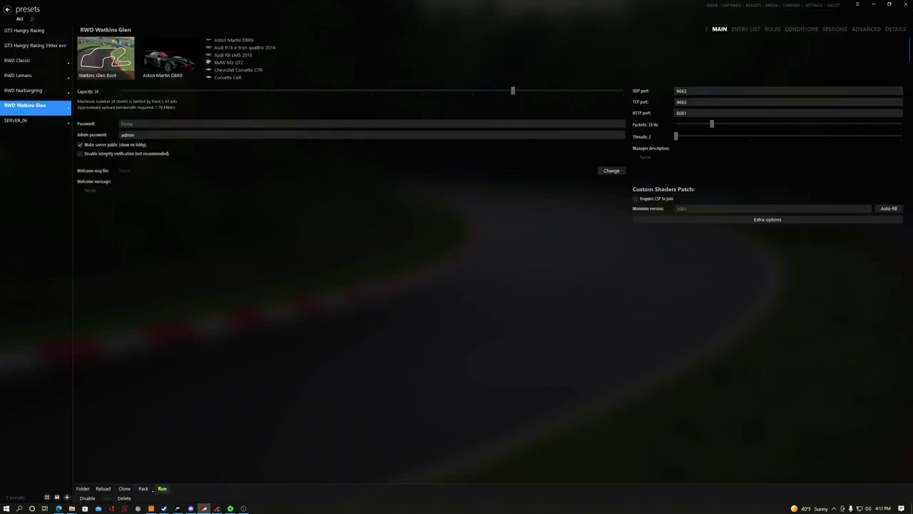
- Run the RWD Watkins Glen server from its preset, switch from LOG to MAIN, and go to the DRIVE online list
left_click(162, 488)
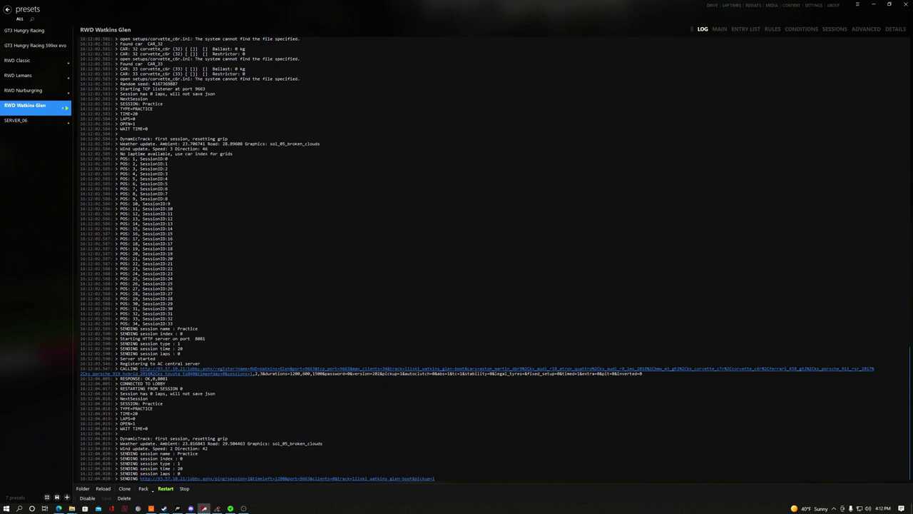
left_click(719, 28)
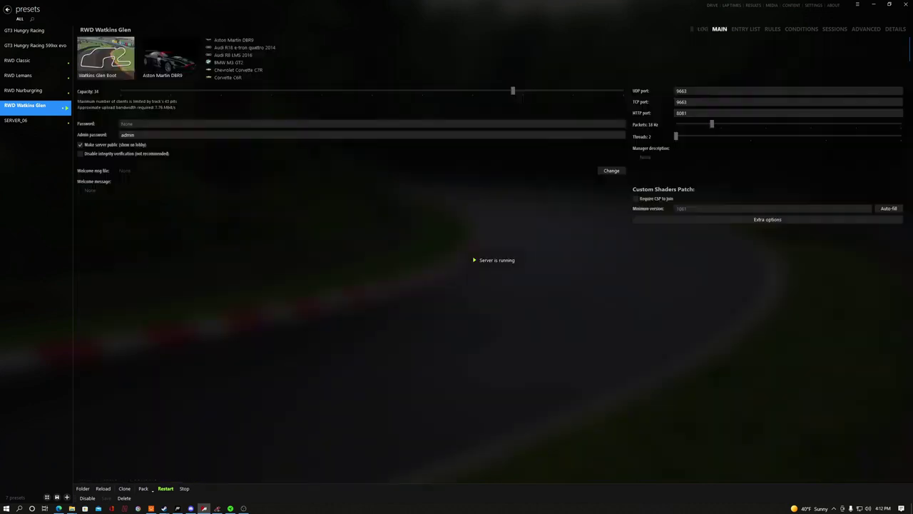
left_click(712, 5)
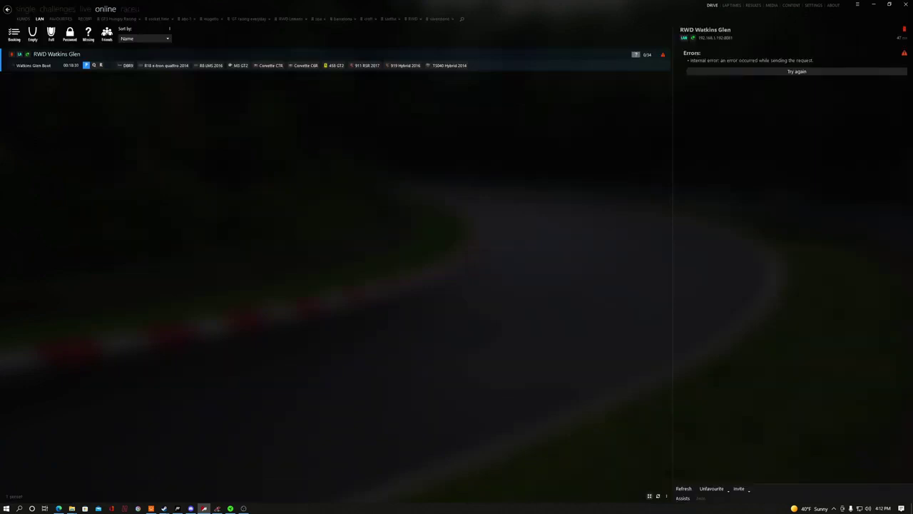
- Retry loading the server details, view the KUNOS list, then return to the Server presets page
left_click(684, 487)
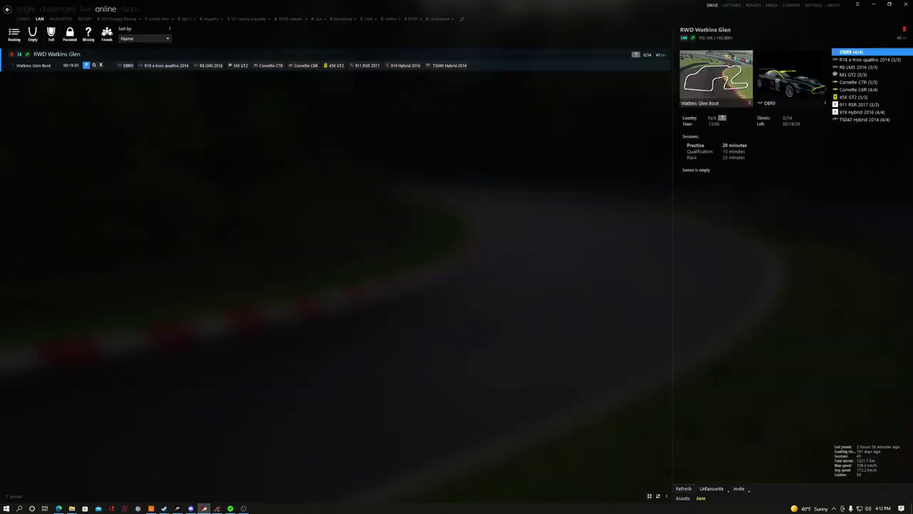
left_click(23, 19)
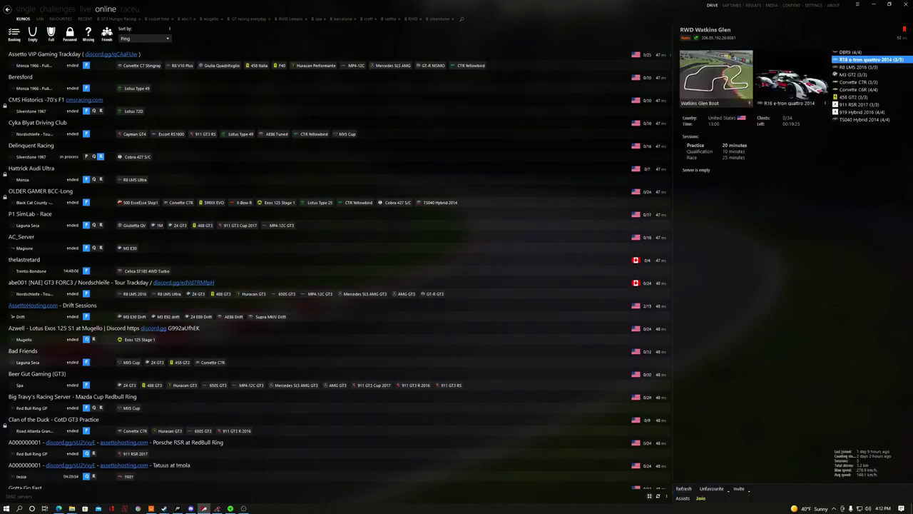
mouse_move(794, 87)
left_click(857, 4)
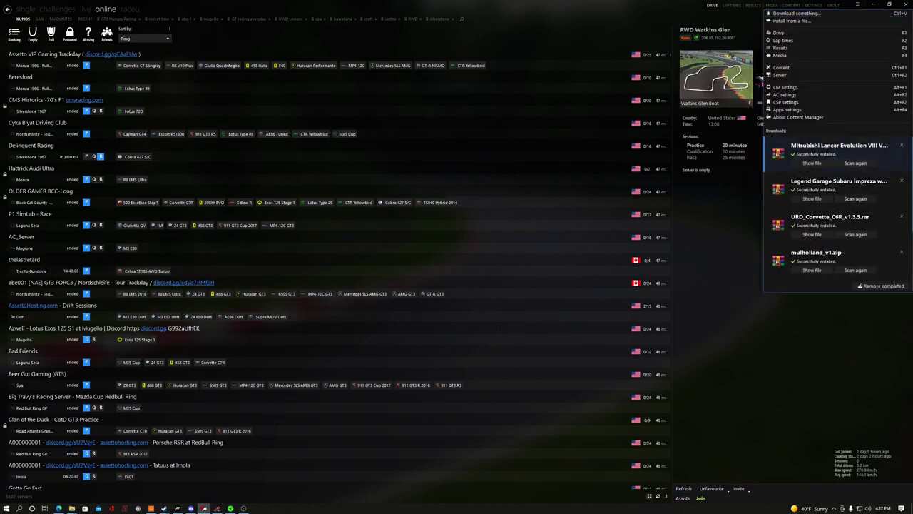
left_click(763, 75)
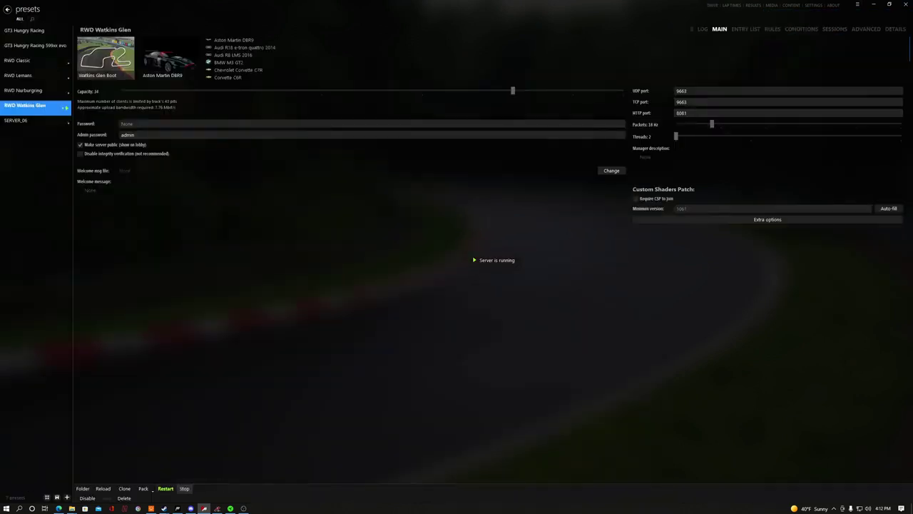
- Stop the running Watkins Glen server and rename the SERVER_06 preset to 'RWD Server'
left_click(184, 488)
left_click(35, 122)
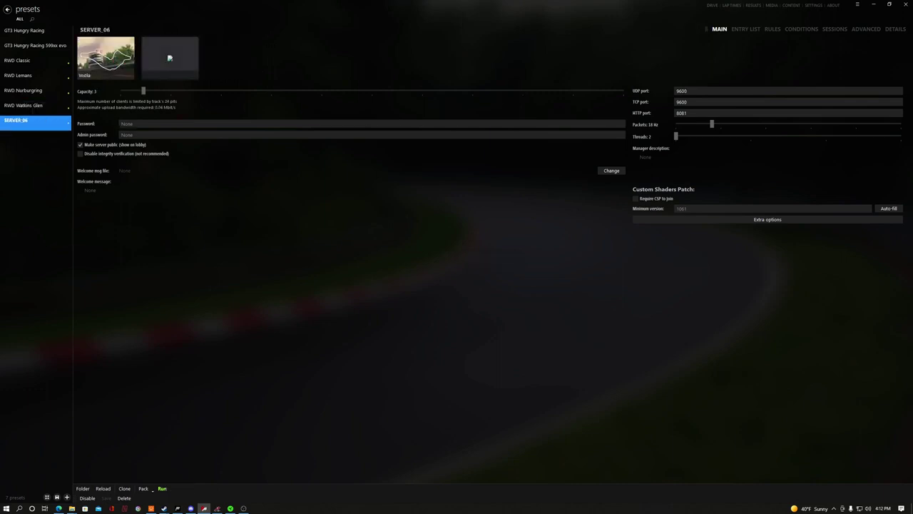
left_click(110, 29)
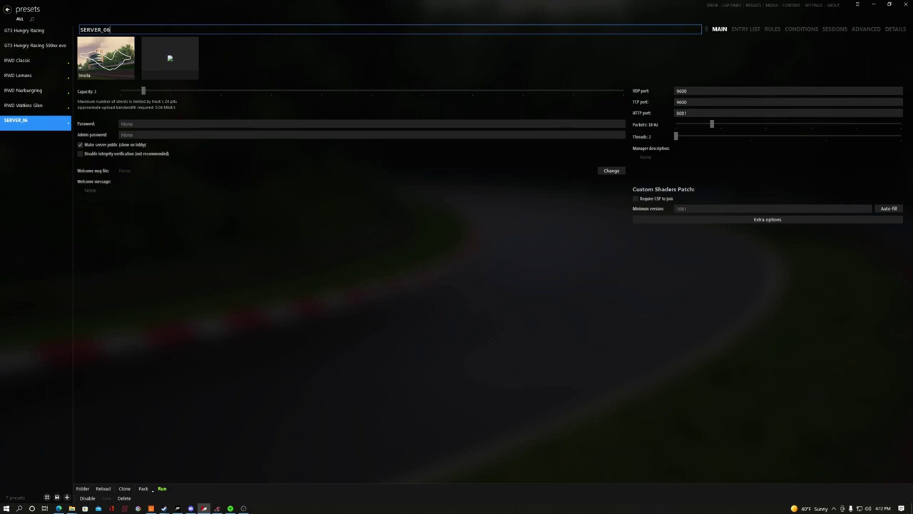
key("BackSpace")
key("BackSpace")
key("BackSpace")
key("BackSpace")
key("BackSpace")
key("BackSpace")
key("BackSpace")
key("BackSpace")
key("BackSpace")
type("RWD Server")
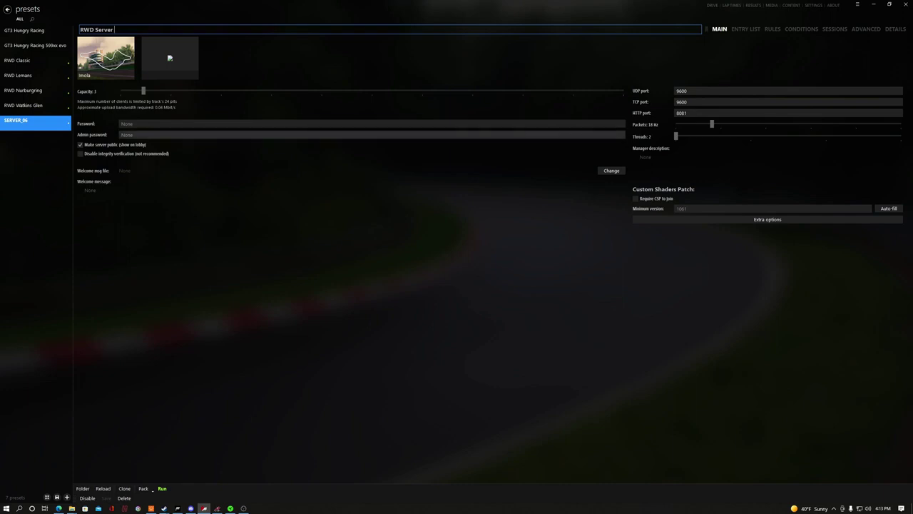
- Set an admin password, change the UDP and TCP ports from 9600 to 9663, and view the entry list
left_click(171, 134)
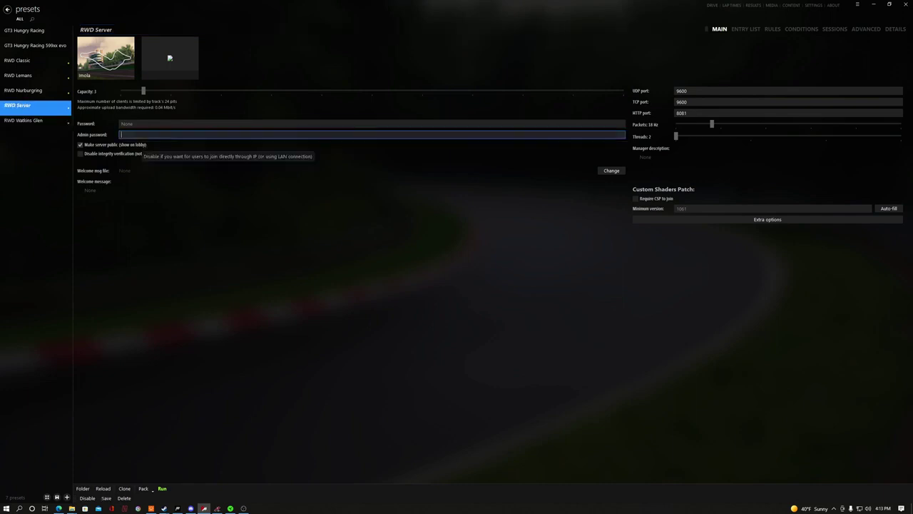
type("admin")
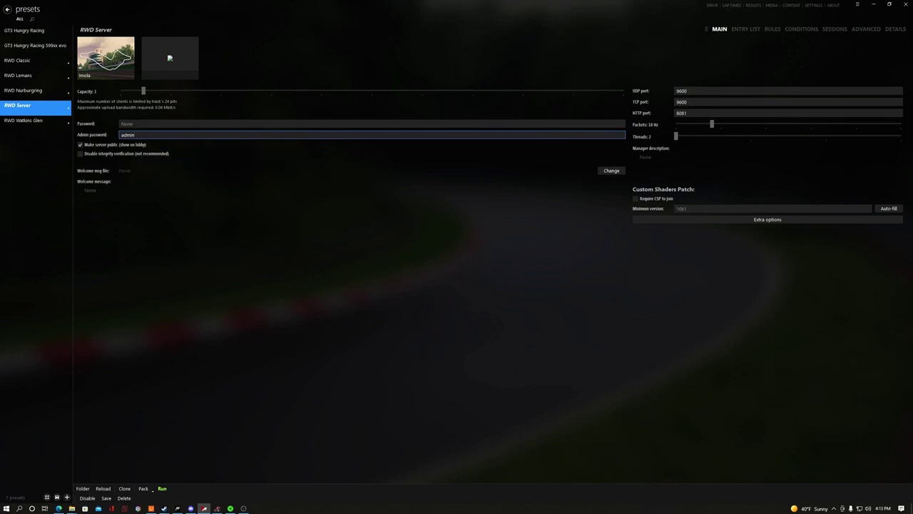
left_click(677, 90)
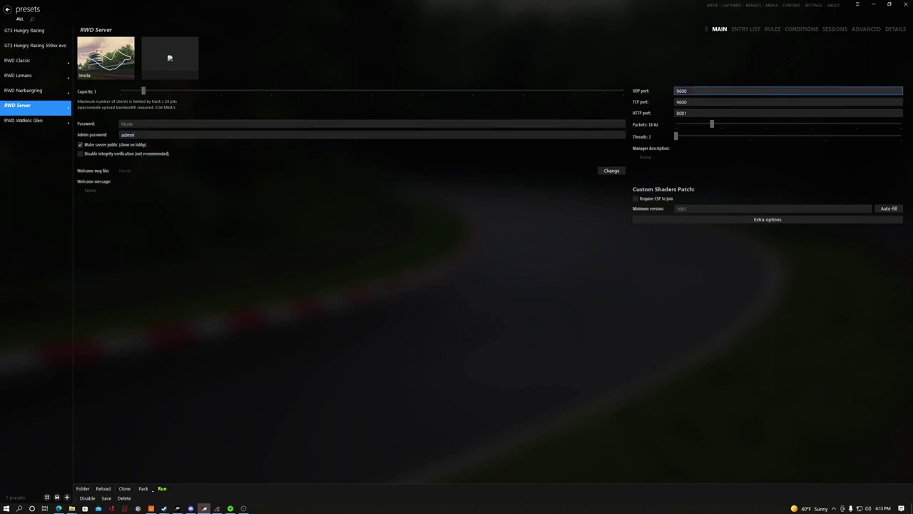
left_click(687, 91)
key("BackSpace")
type("63")
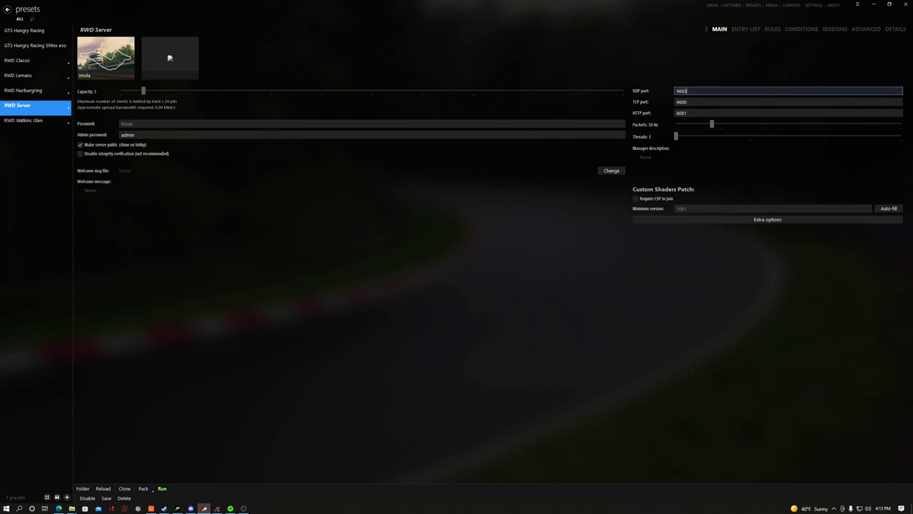
key("Tab")
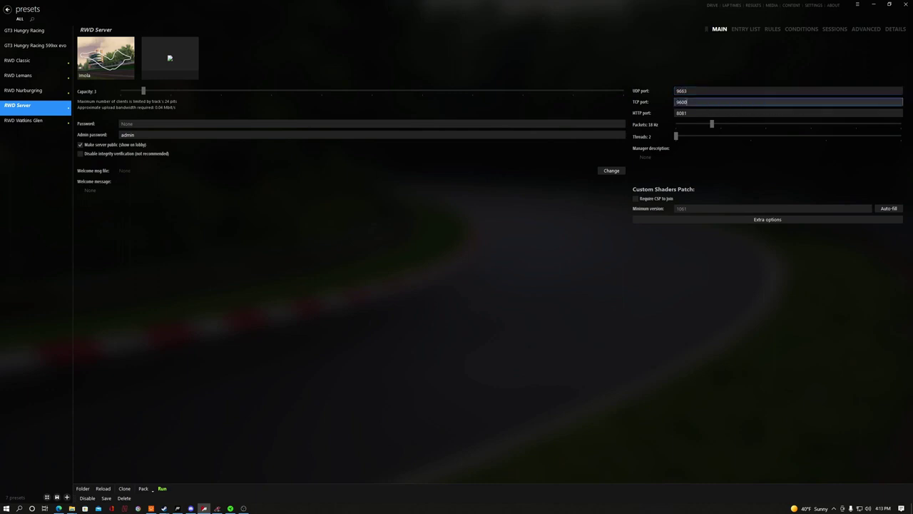
type("90")
type("63")
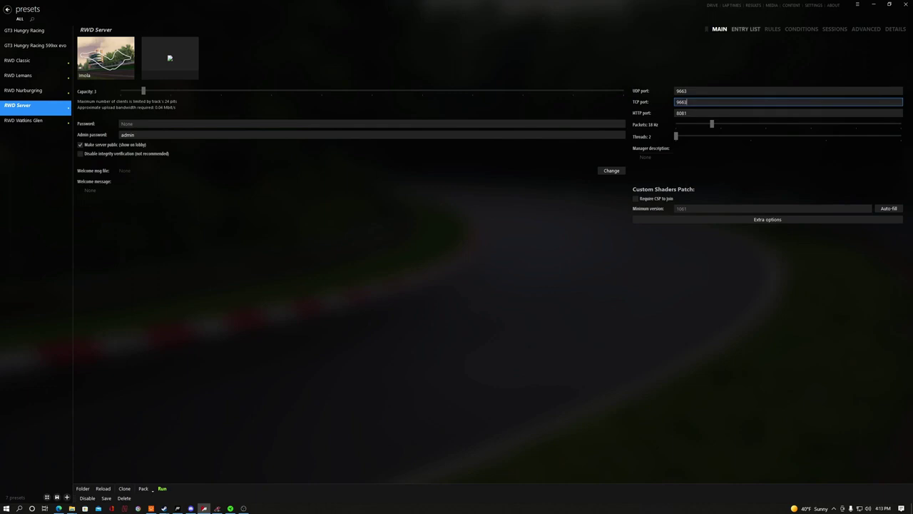
left_click(745, 28)
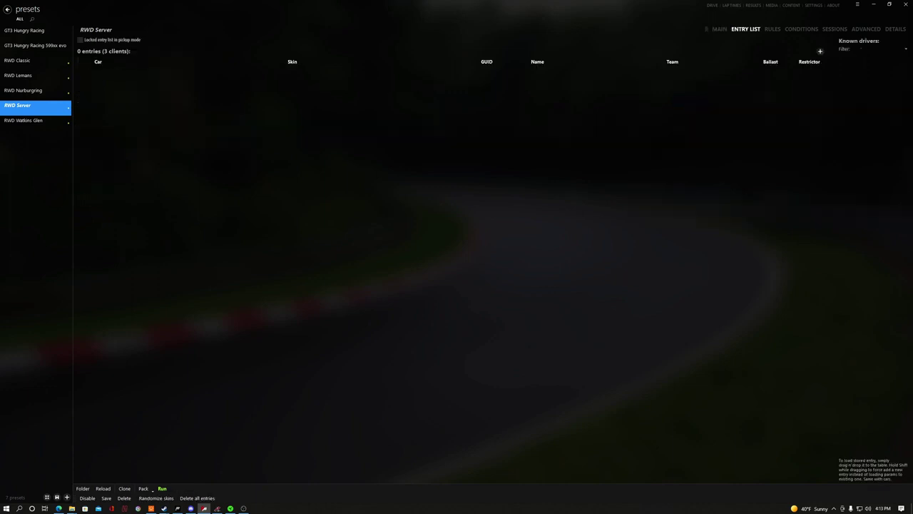
- Add three Porsche 911 GT1-98 entries to the entry list, then view the rules settings
left_click(820, 51)
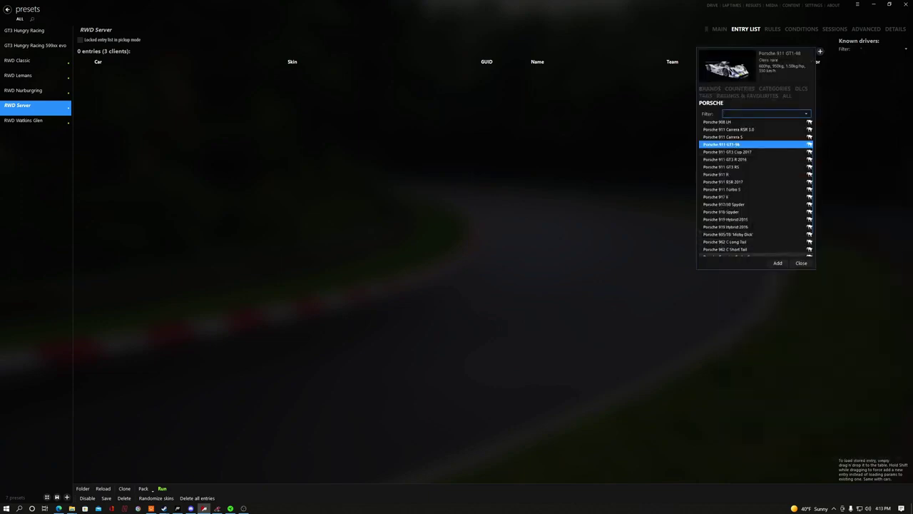
left_click(778, 263)
left_click(778, 263)
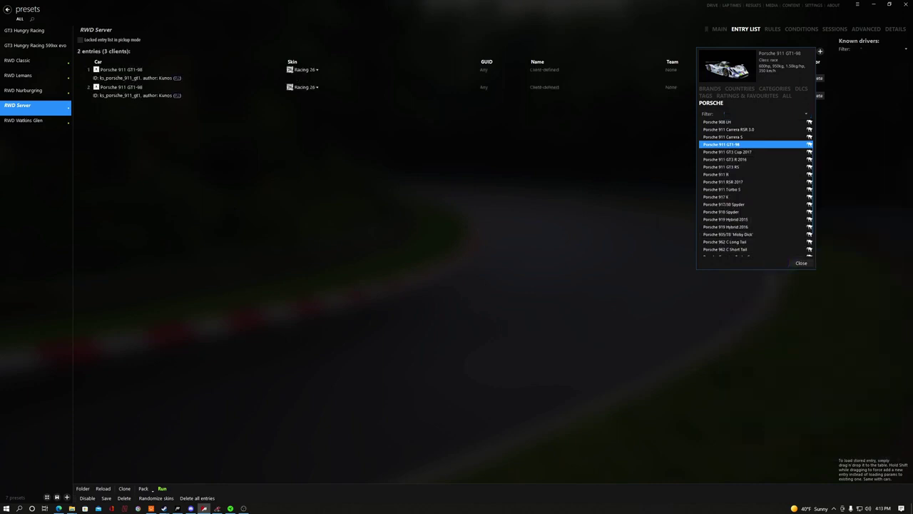
left_click(801, 263)
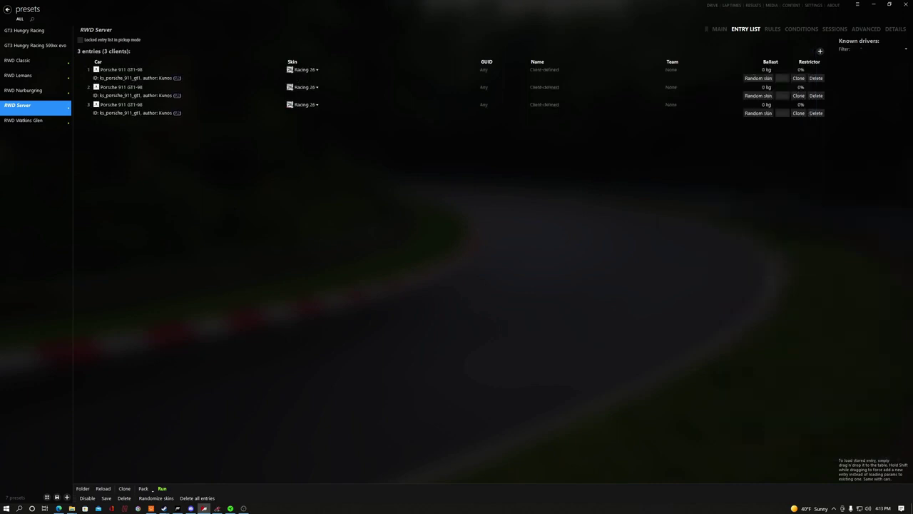
left_click(773, 28)
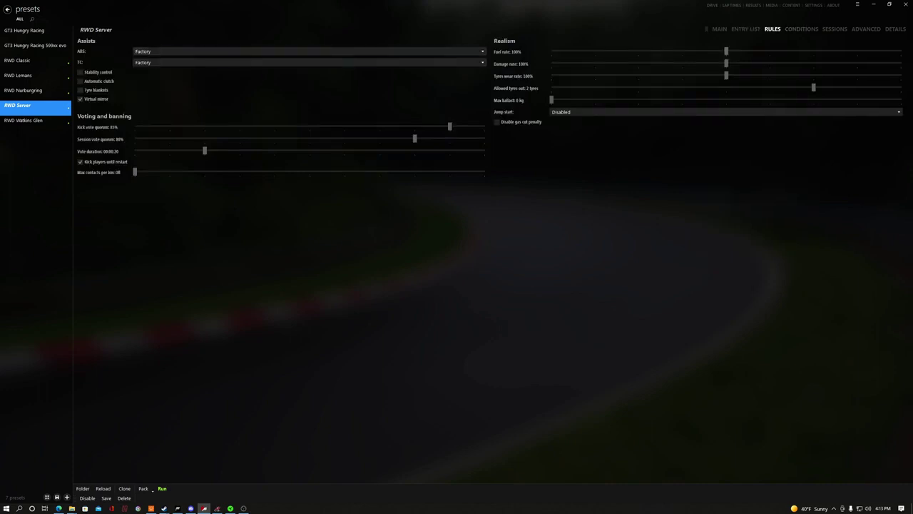
- Check the conditions, sessions and the three Porsche entries, ending on the main settings
left_click(801, 28)
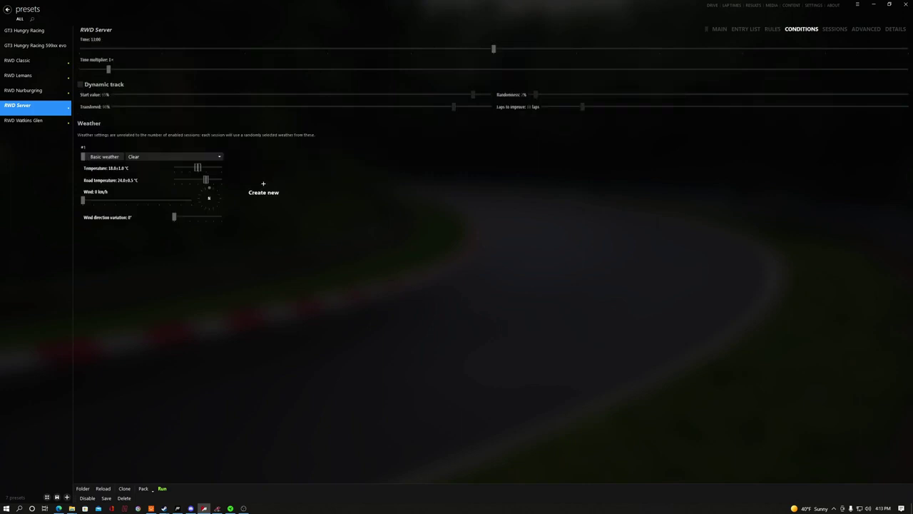
left_click(834, 28)
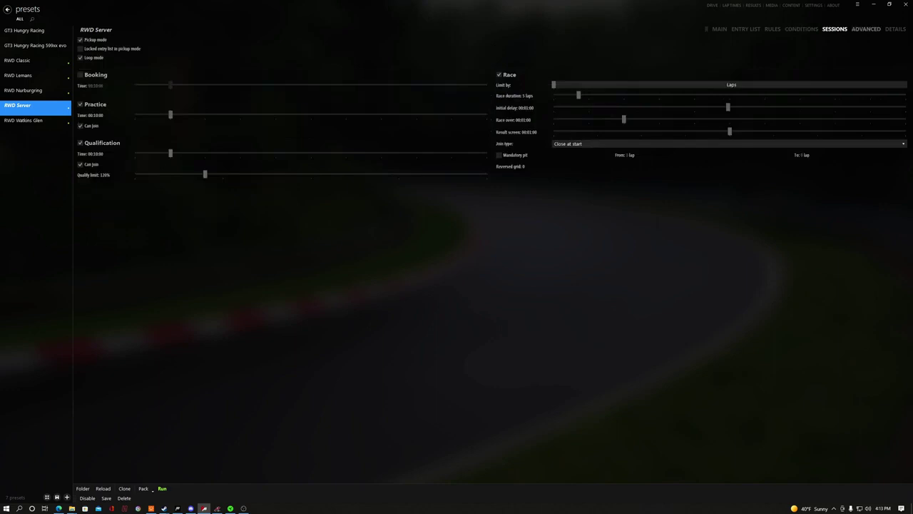
left_click(719, 29)
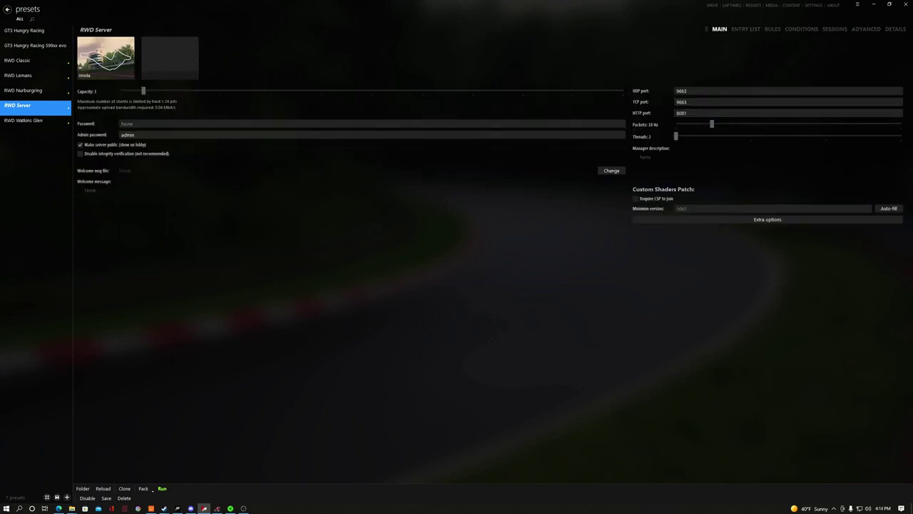
left_click(746, 28)
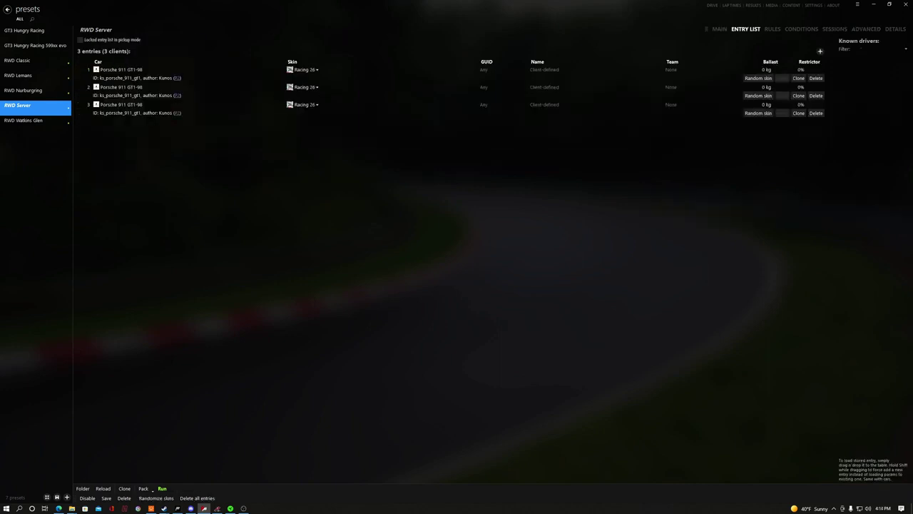
left_click(719, 30)
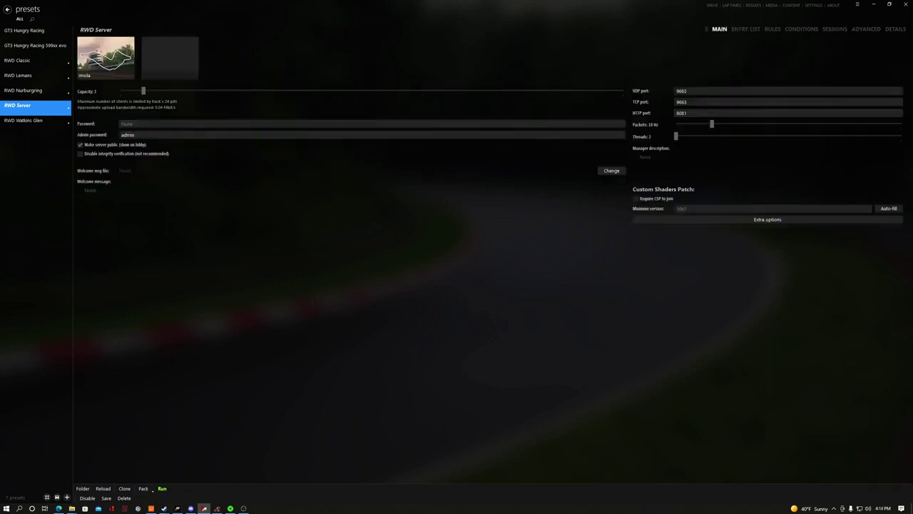
- Change the preset's track from Imola to Laguna Seca, then save and reload it
left_click(105, 57)
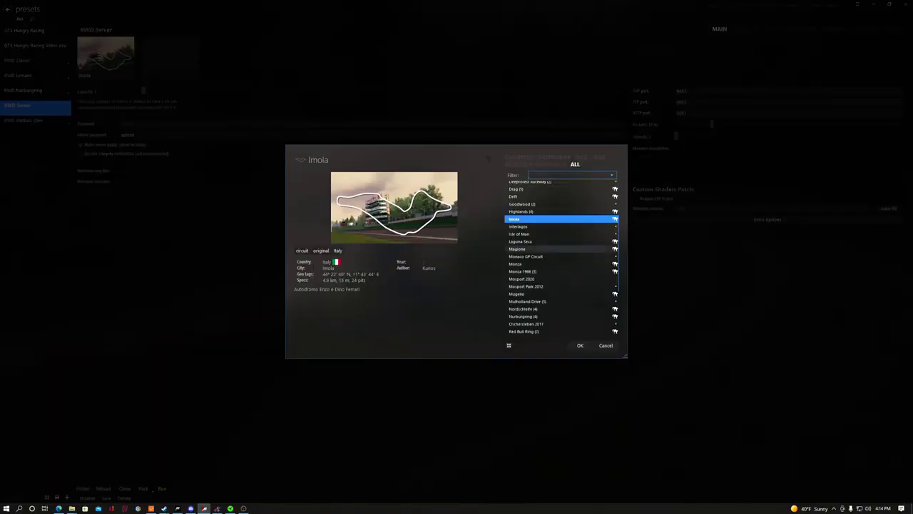
left_click(542, 241)
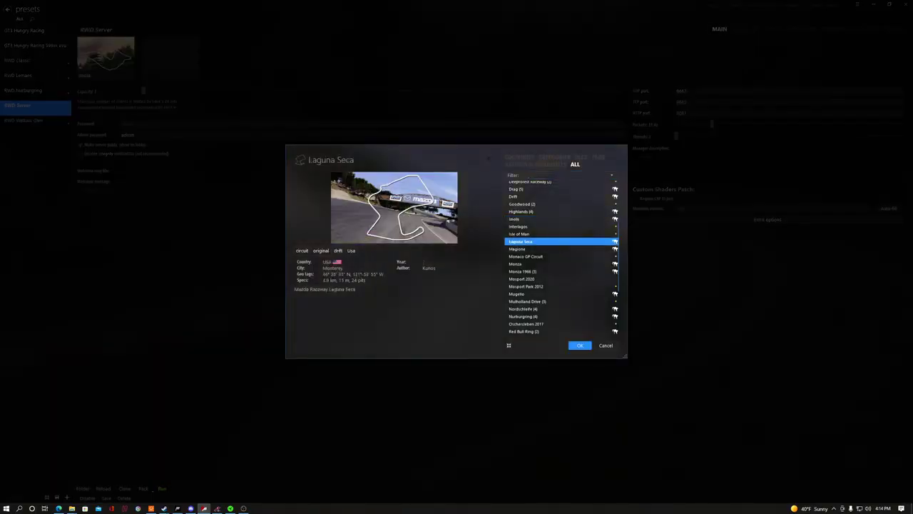
left_click(580, 345)
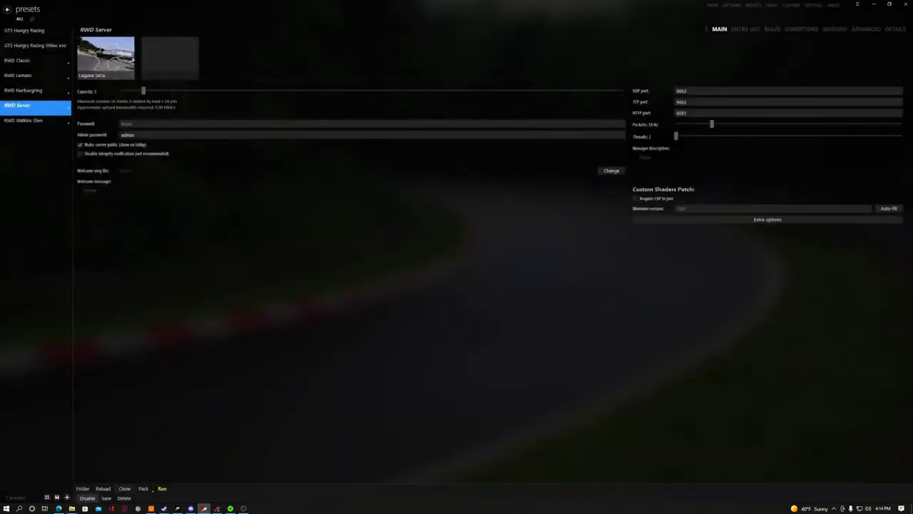
key("ctrl+s")
left_click(103, 489)
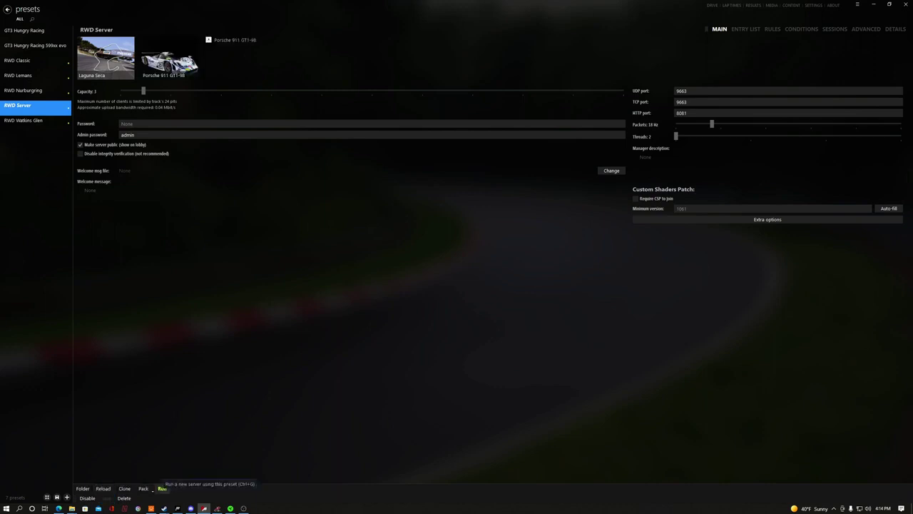
- Run the RWD Server and view it in the Online server list
left_click(162, 489)
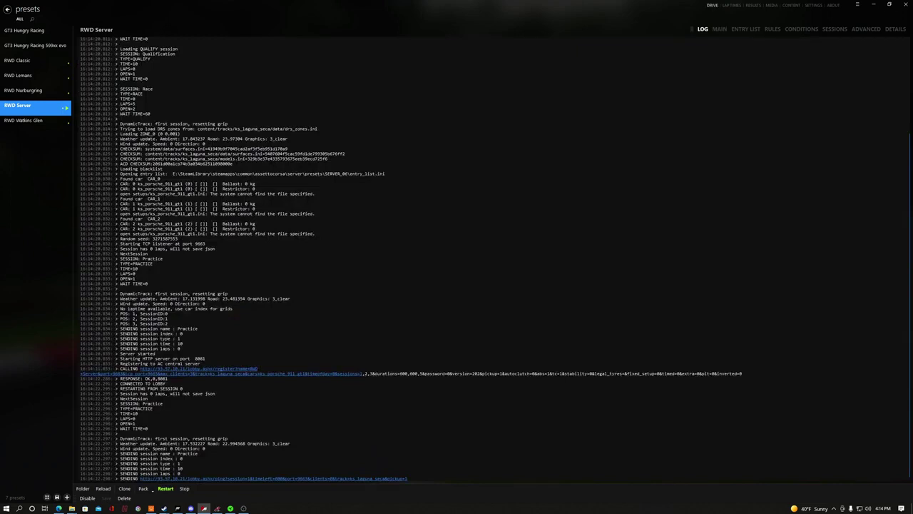
left_click(712, 5)
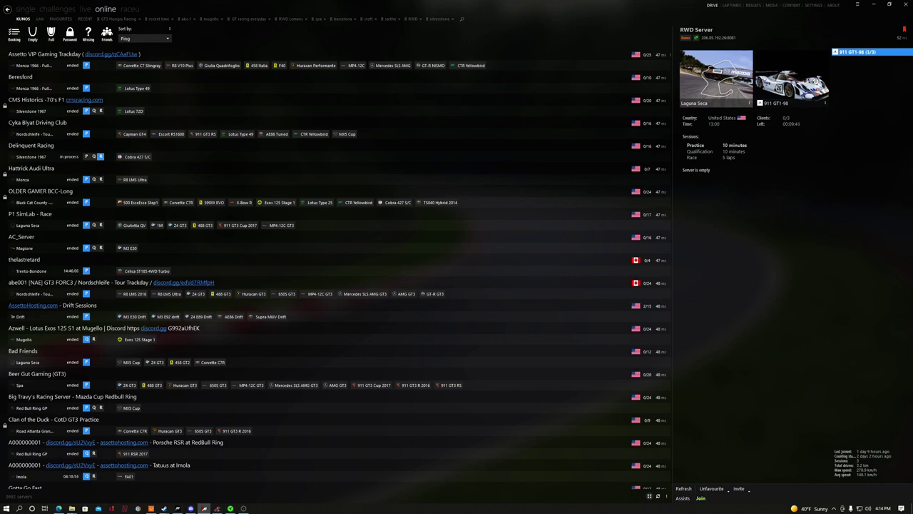
- Filter the online list to LAN servers to see the RWD Server at Laguna Seca
left_click(40, 19)
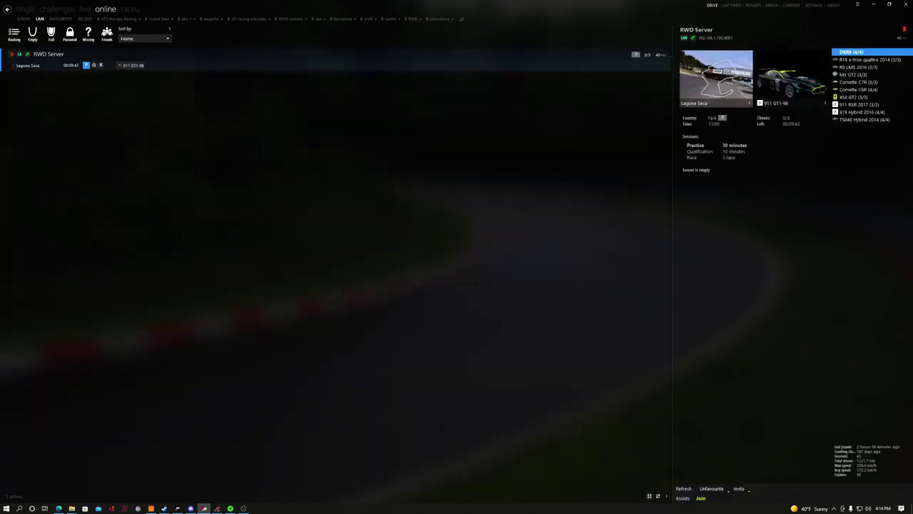